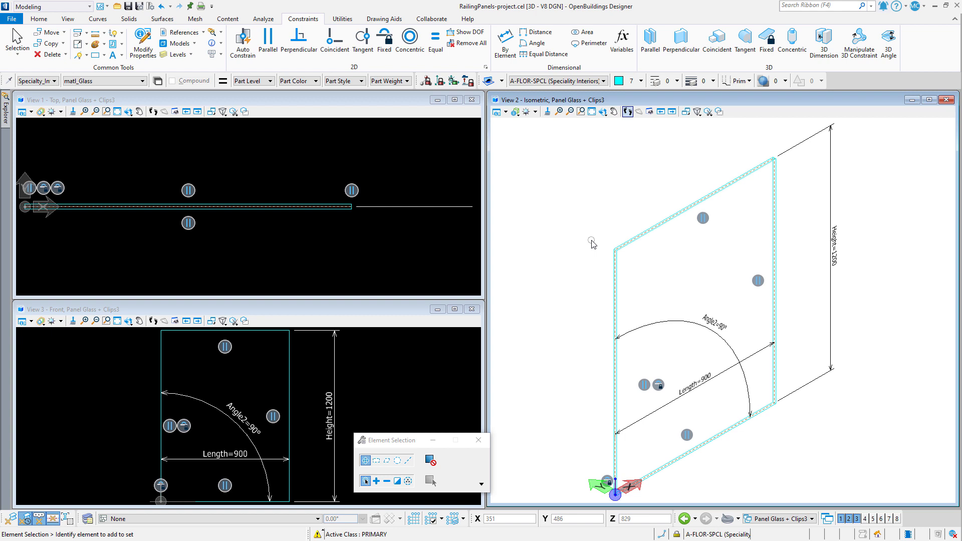
# Match the active attributes to the glass panel's dashed construction profile and set the element class to Construction
pyautogui.scroll(4, 619, 265)
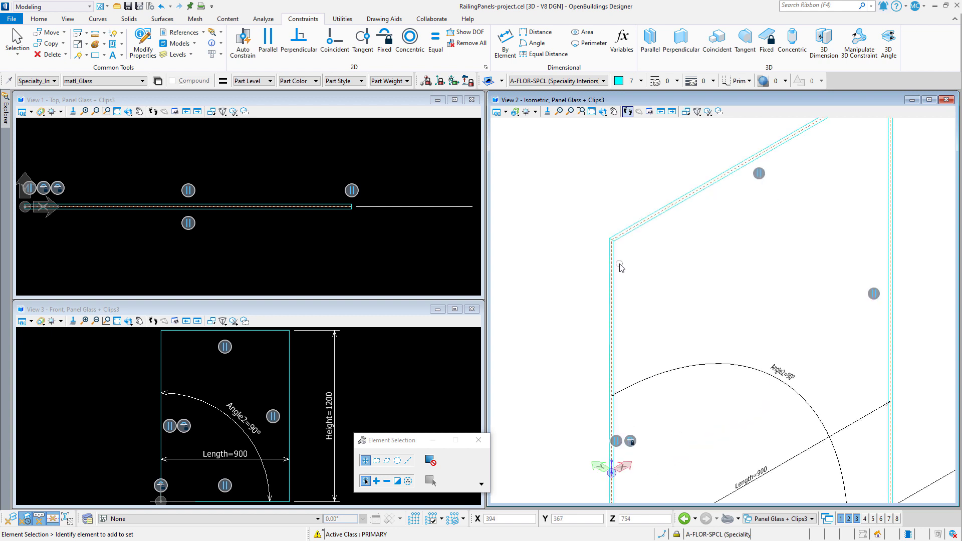
pyautogui.scroll(1, 621, 267)
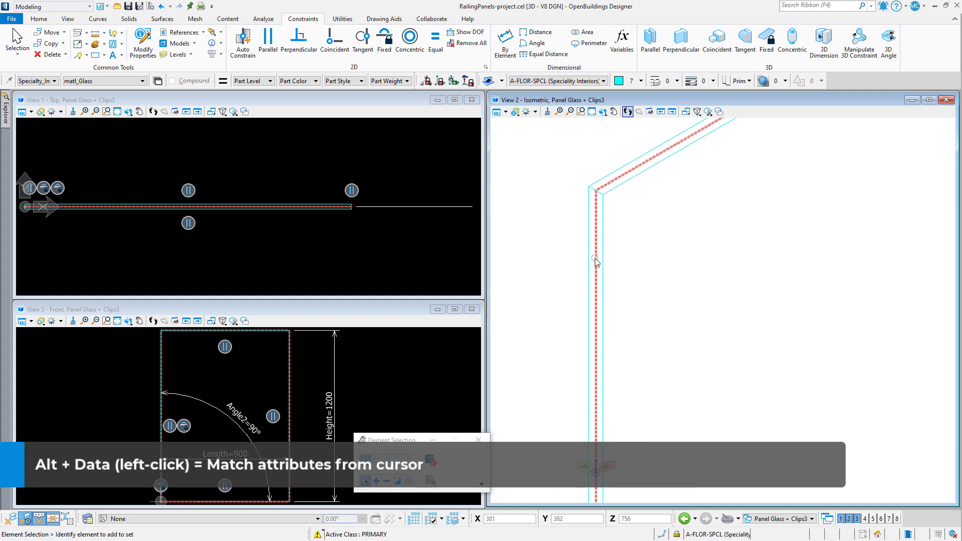
pyautogui.keyDown('alt'); pyautogui.click(595, 261); pyautogui.keyUp('alt')
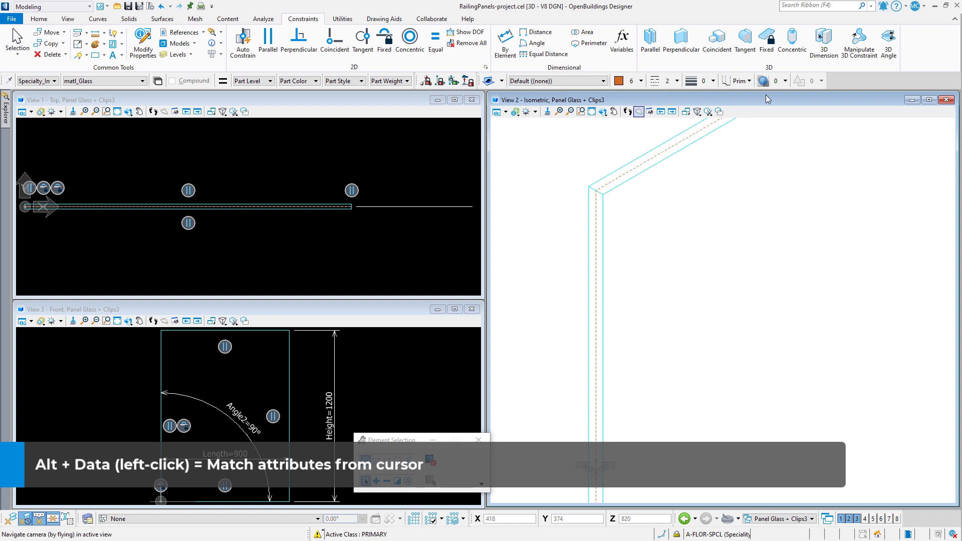
pyautogui.click(738, 81)
pyautogui.click(740, 103)
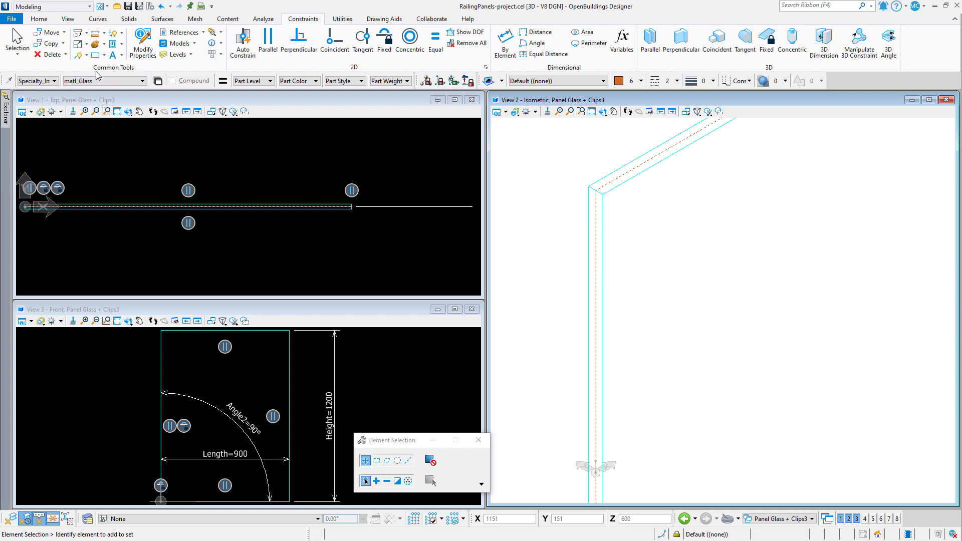
# Start a SmartLine on the dashed profile's vertical edge near the origin-side top corner with a 50 mm horizontal segment in the front plane
pyautogui.click(78, 54)
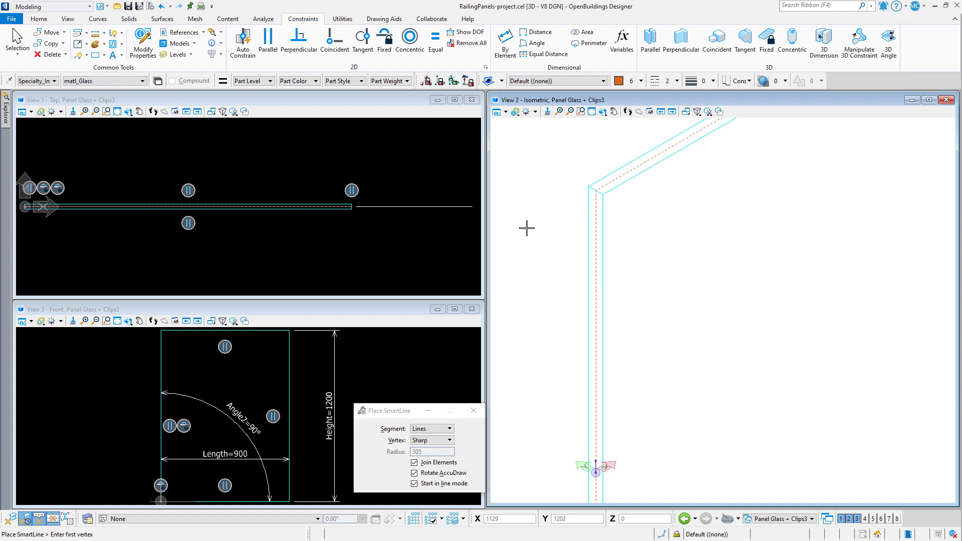
pyautogui.click(594, 291)
pyautogui.press('f')
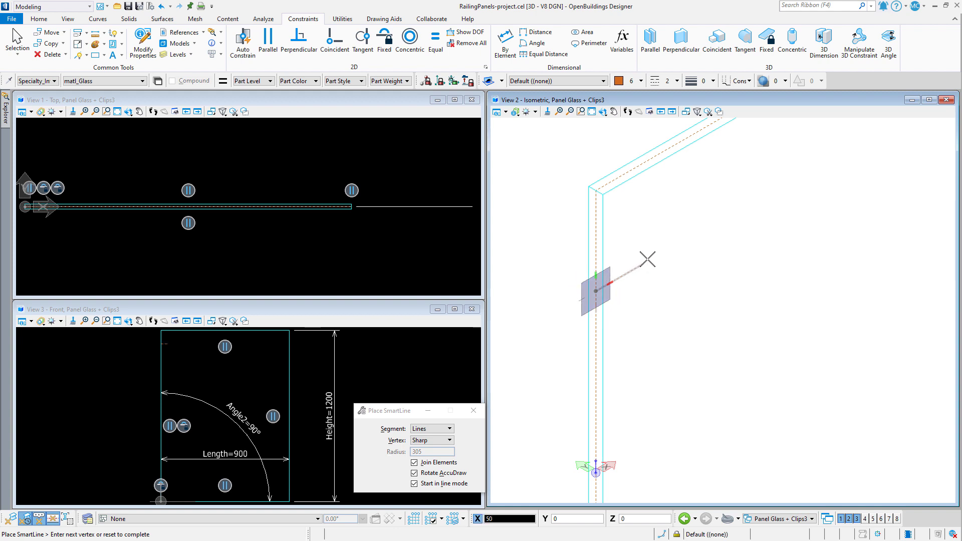
pyautogui.click(643, 264)
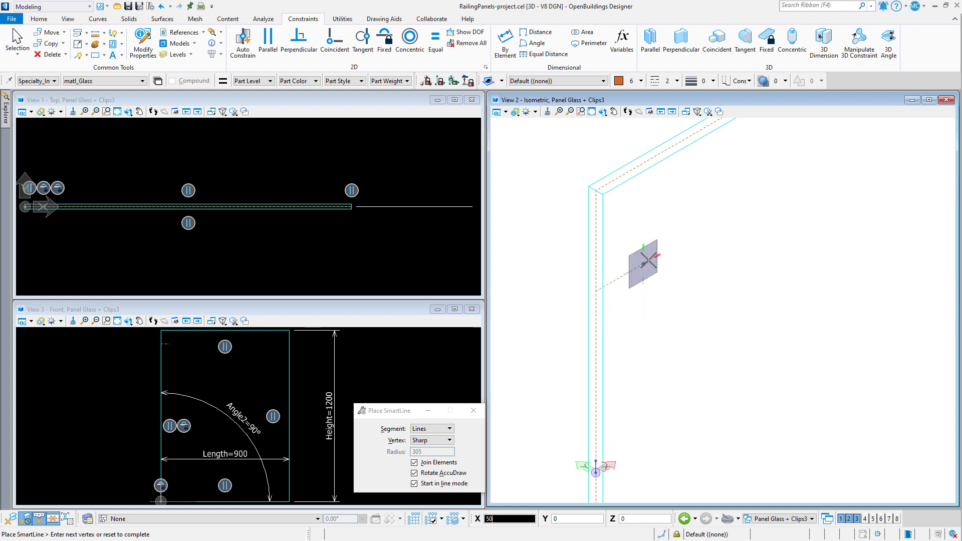
# Continue the SmartLine with a downward semicircular arc of about 26 mm radius from the end of the straight segment
pyautogui.click(435, 429)
pyautogui.click(430, 443)
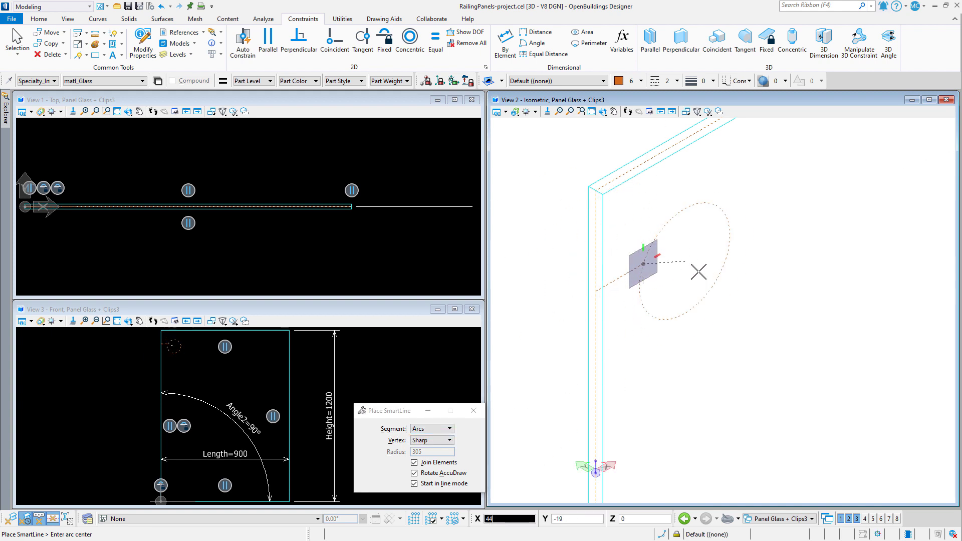
pyautogui.click(642, 292)
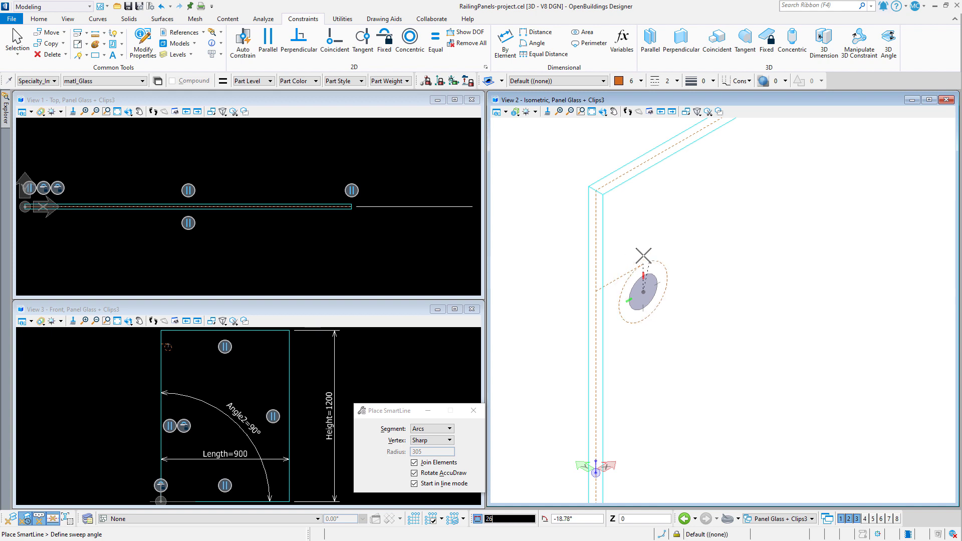
pyautogui.click(645, 319)
# Add a straight segment back to the panel's vertical edge and close the SmartLine into a D-shaped clip profile
pyautogui.click(442, 430)
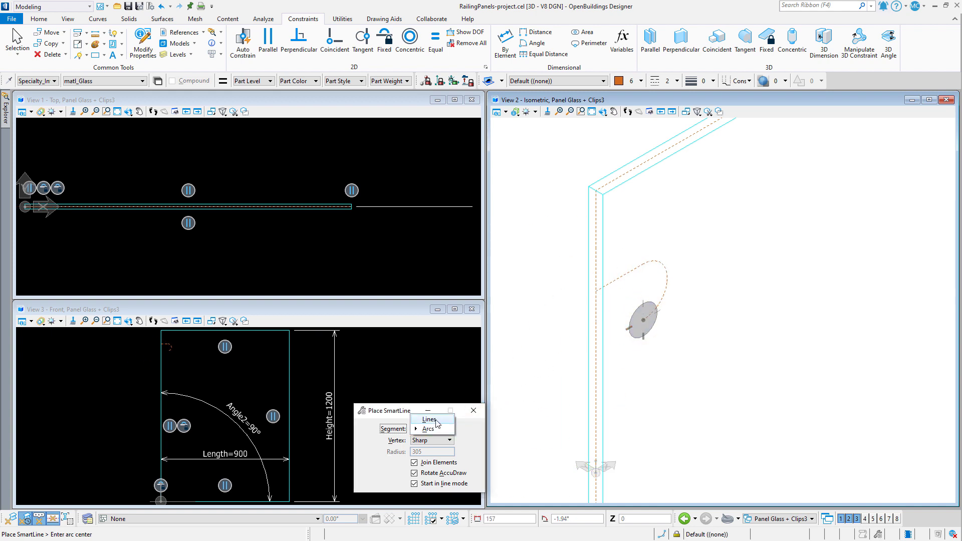
pyautogui.click(429, 420)
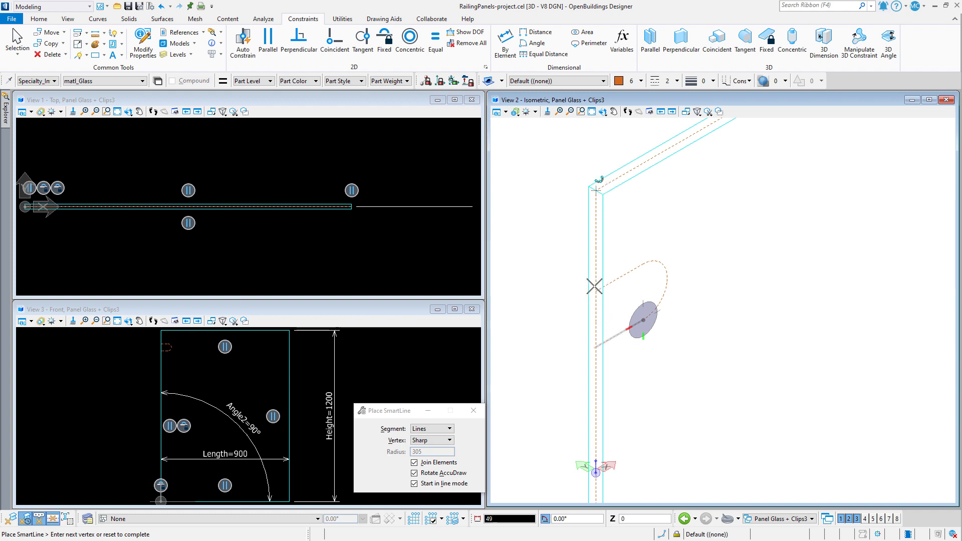
pyautogui.click(595, 292)
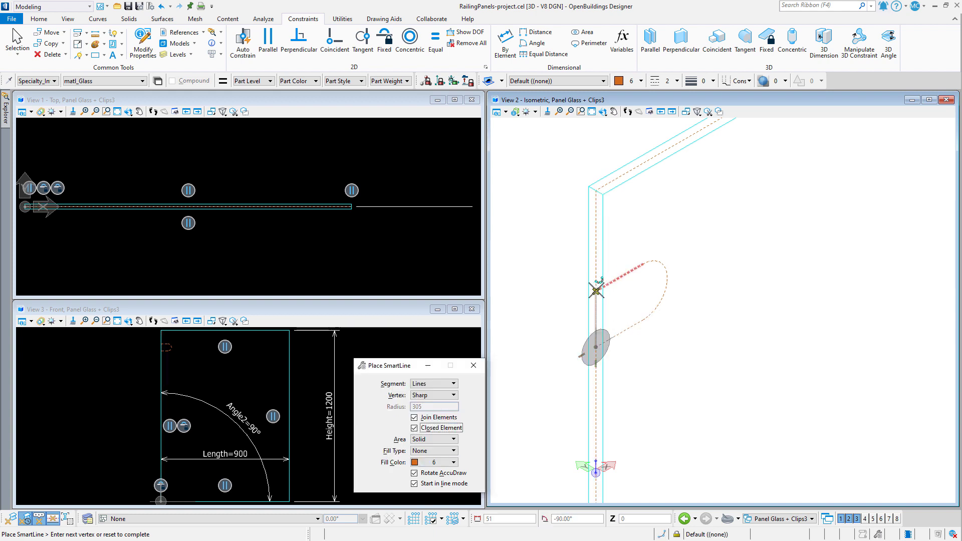
pyautogui.rightClick(571, 291)
# Move the D-shaped clip profile horizontally about 25 mm outward so that it straddles the panel's vertical edge
pyautogui.rightClick(543, 272)
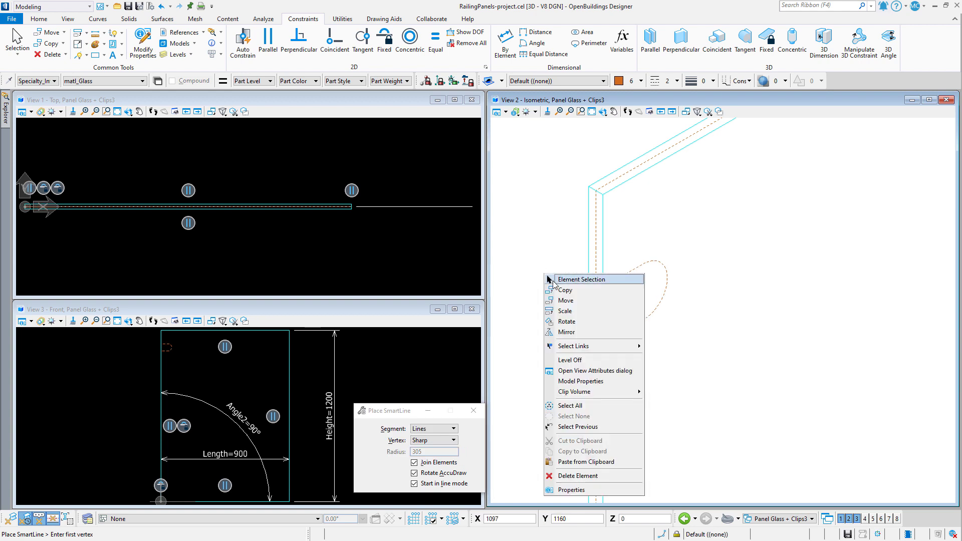
pyautogui.click(561, 303)
pyautogui.click(623, 277)
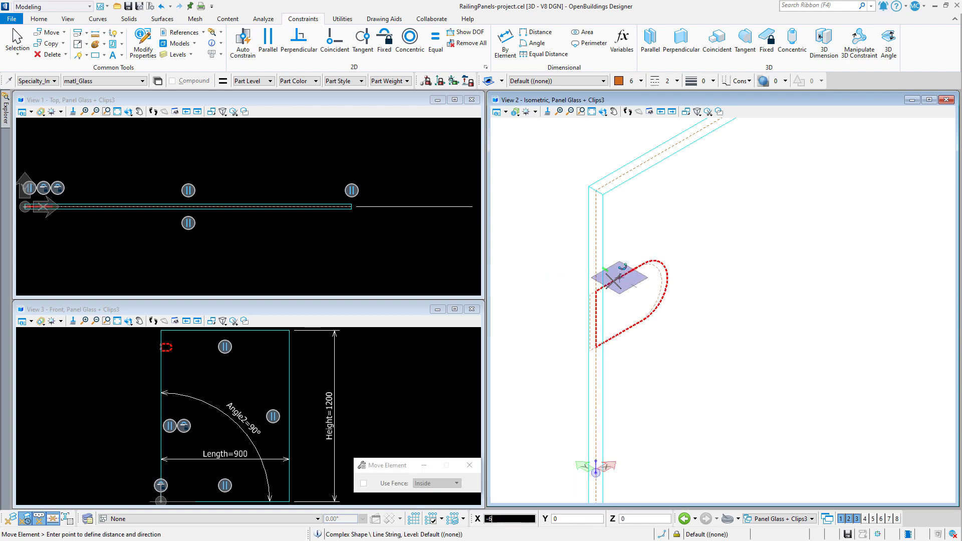
pyautogui.rightClick(522, 281)
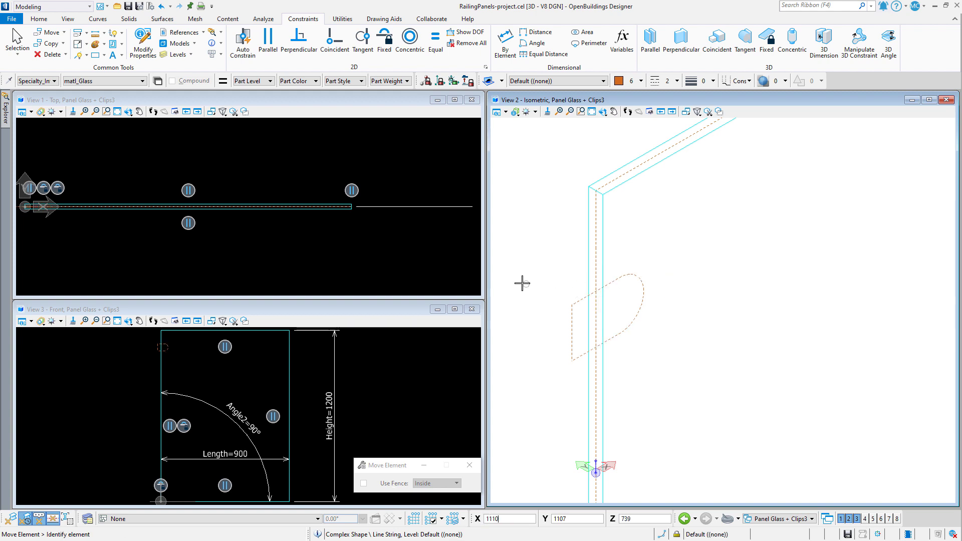
# Apply automatic 2D constraints to the D-shaped clip profile
pyautogui.click(243, 43)
pyautogui.click(570, 329)
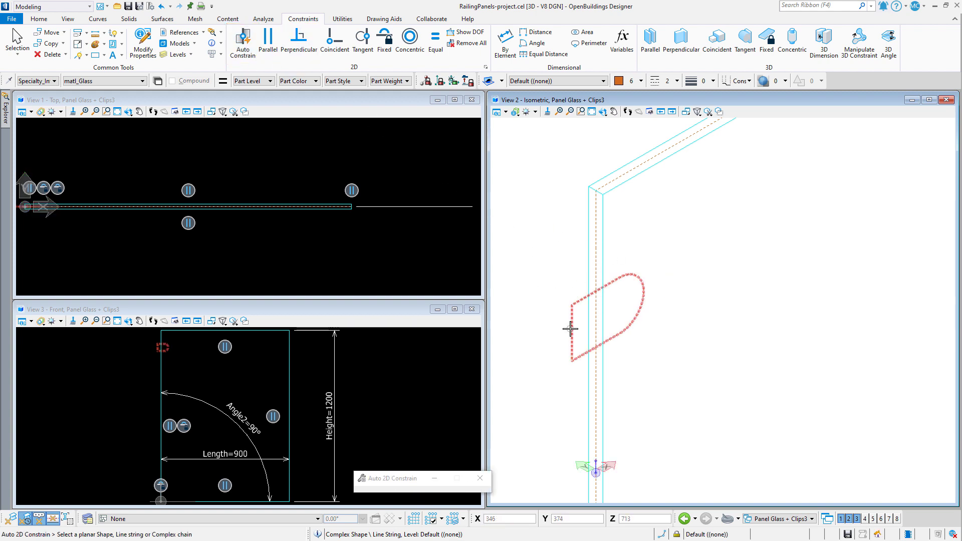
pyautogui.click(539, 315)
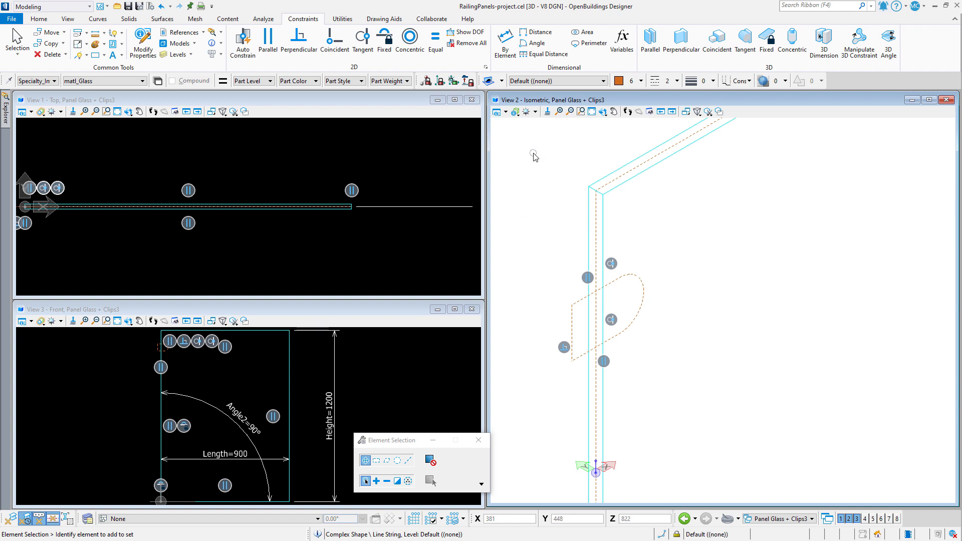
# Add a radius dimension constraint to the clip profile's arc and set it to 22.5
pyautogui.click(500, 56)
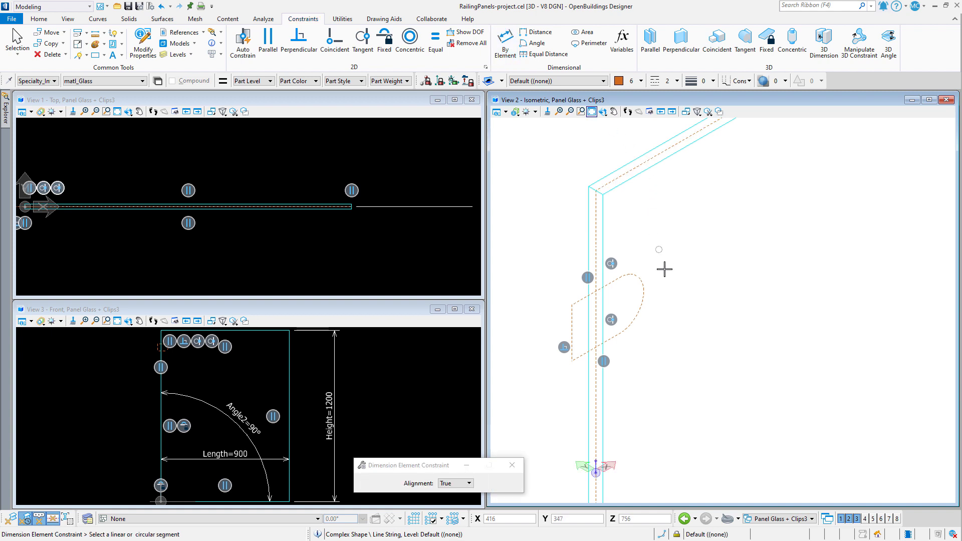
pyautogui.click(644, 286)
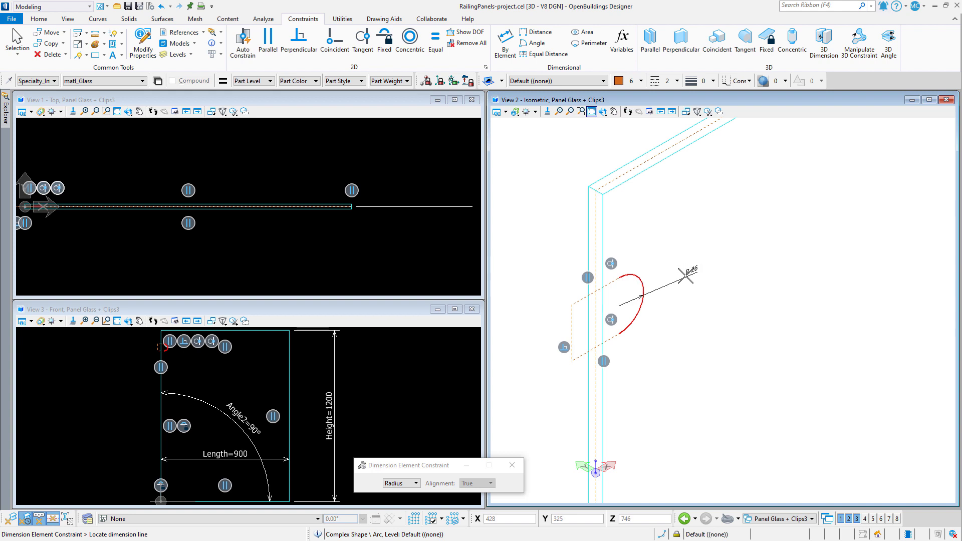
pyautogui.click(670, 288)
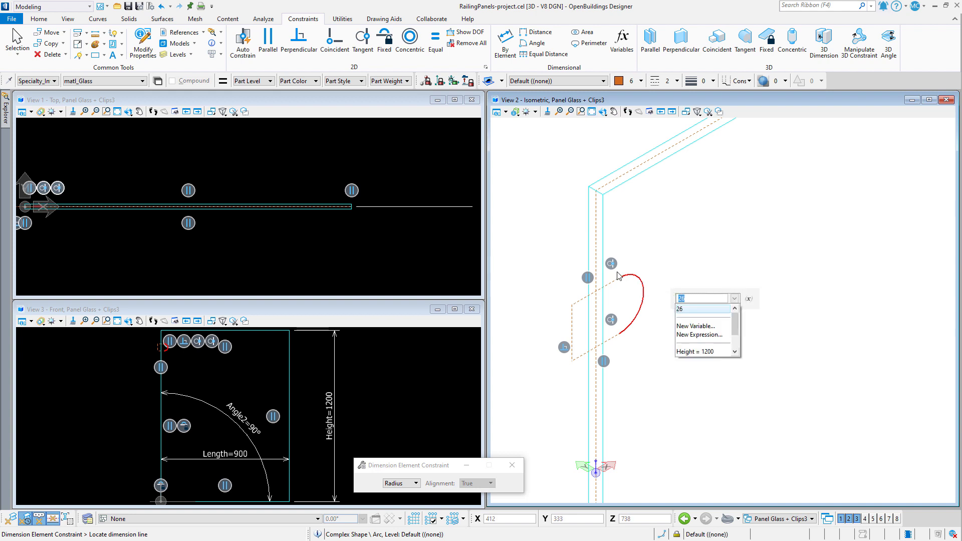
pyautogui.write('22.5')
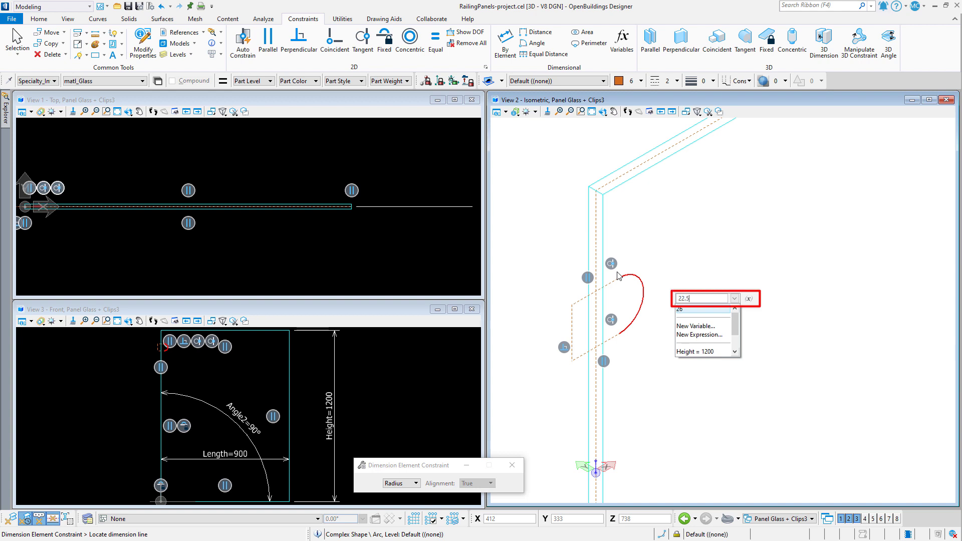
pyautogui.press('Return')
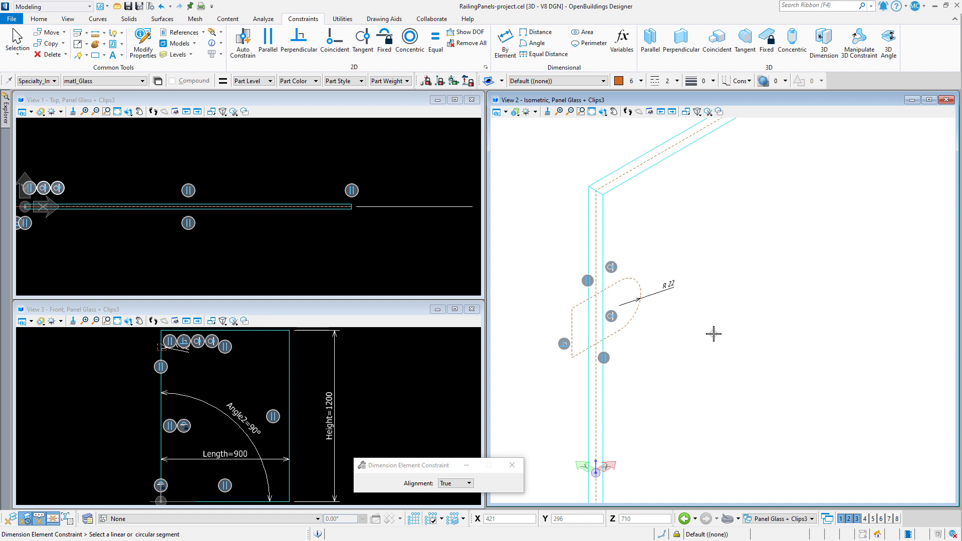
# Add a distance constraint of 75 between the clip profile's straight vertical edge and its arc
pyautogui.click(542, 35)
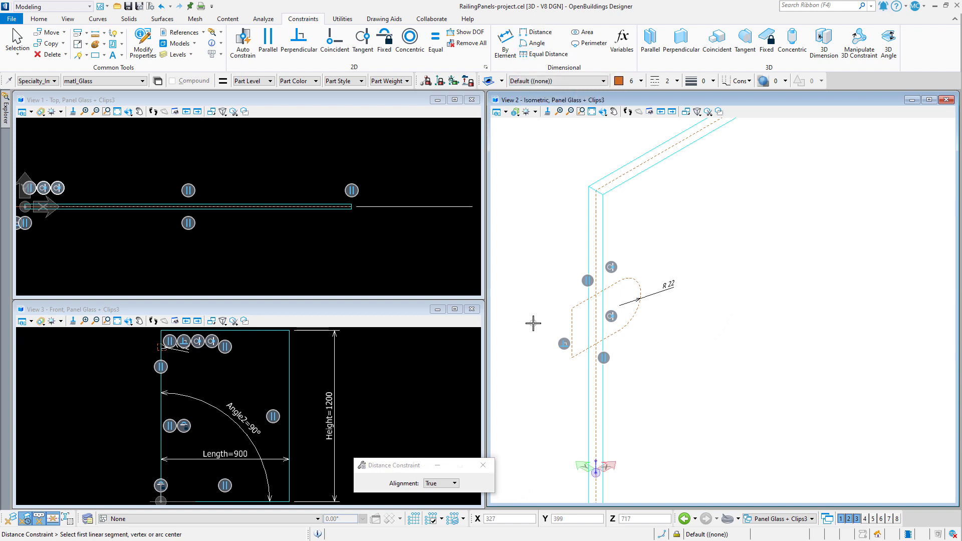
pyautogui.click(569, 317)
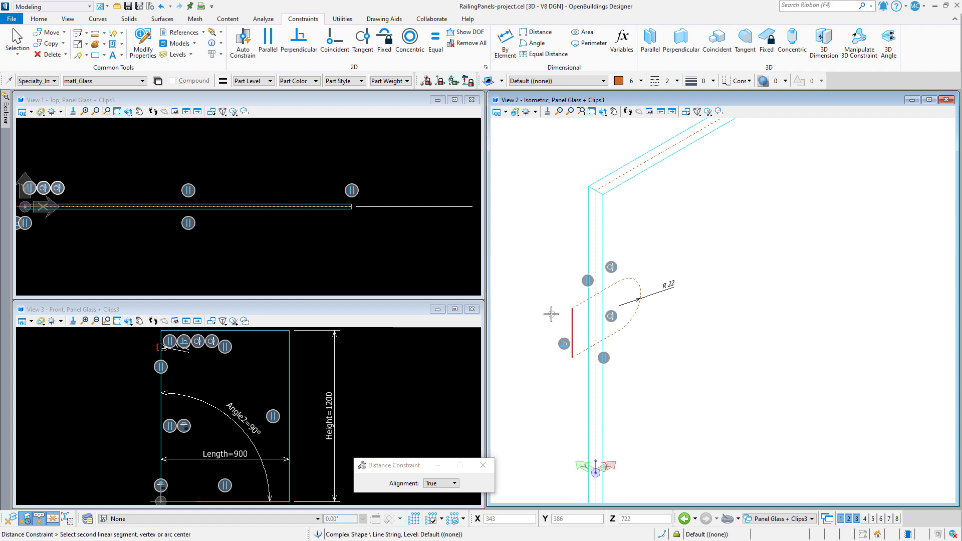
pyautogui.click(641, 292)
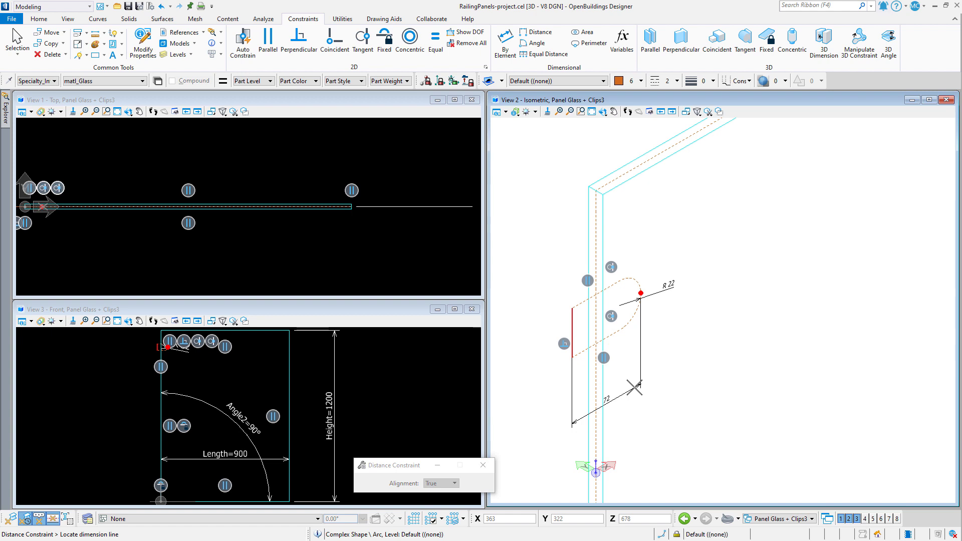
pyautogui.click(635, 388)
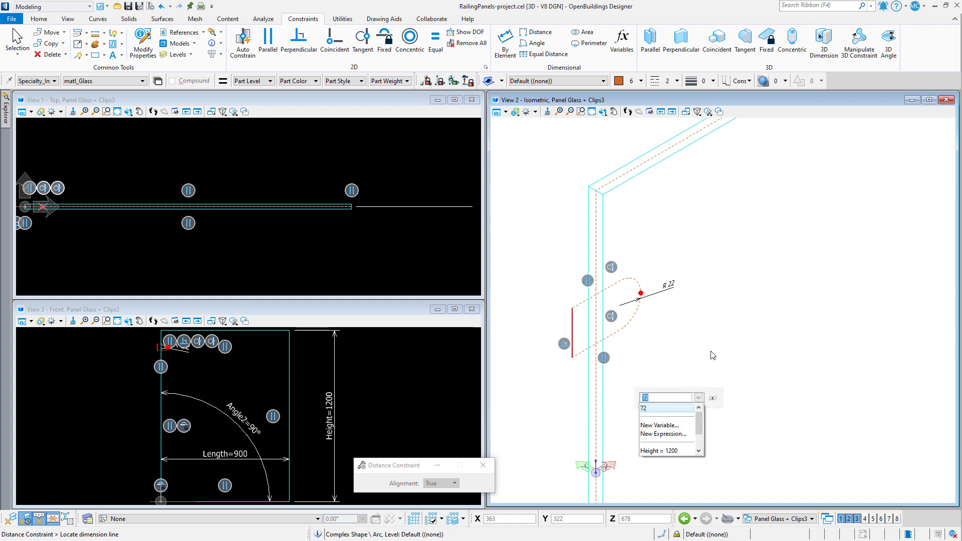
pyautogui.write('75')
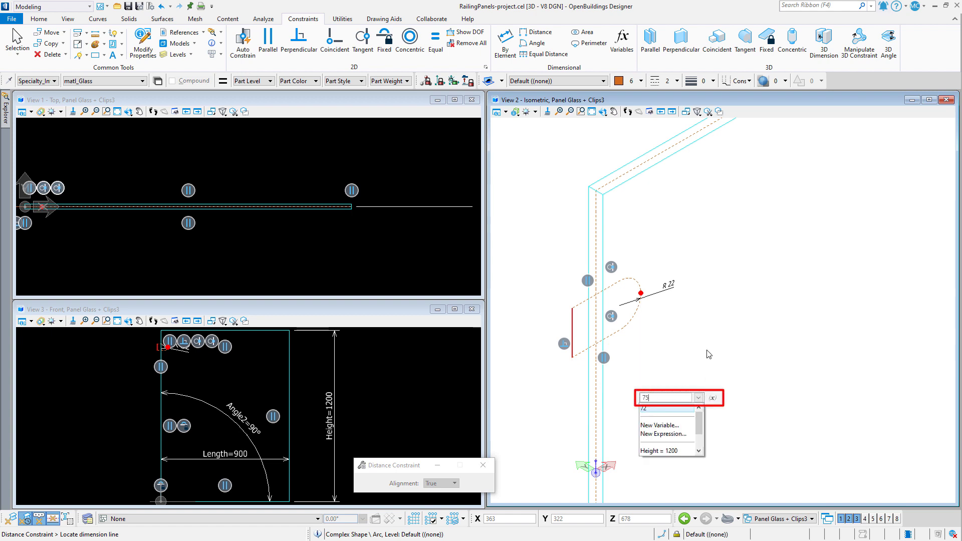
pyautogui.press('Return')
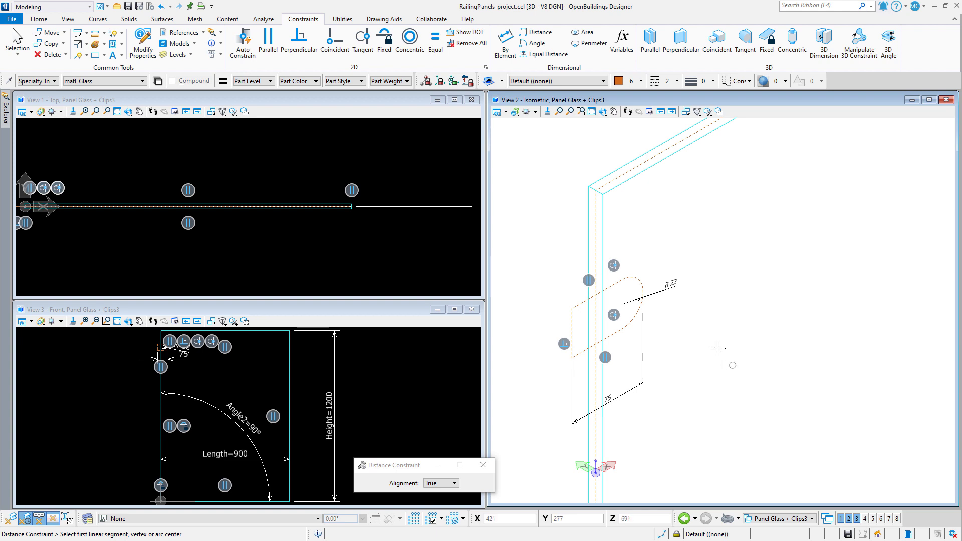
# Make matl_Chrome the active part and set the element class to Primary
pyautogui.click(115, 81)
pyautogui.scroll(-2, 103, 126)
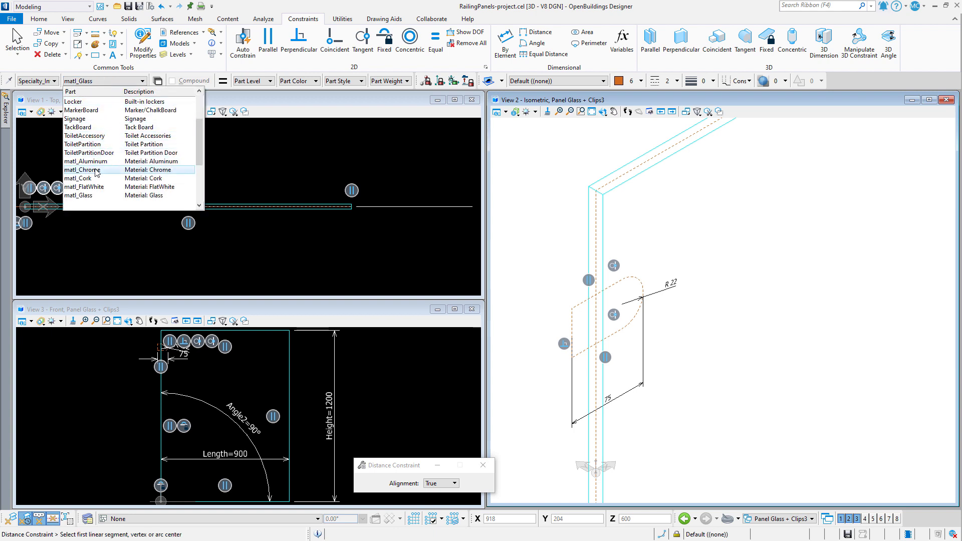
pyautogui.click(97, 172)
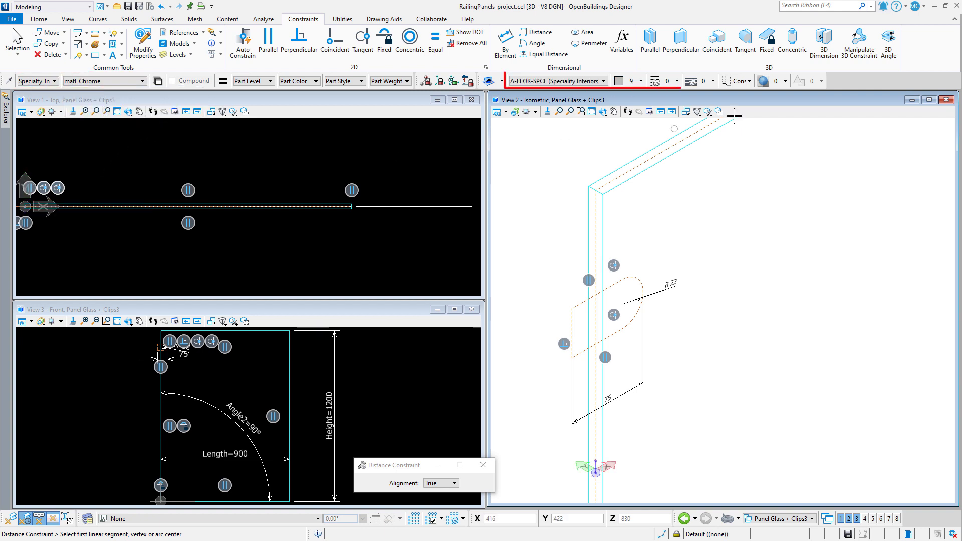
pyautogui.click(743, 83)
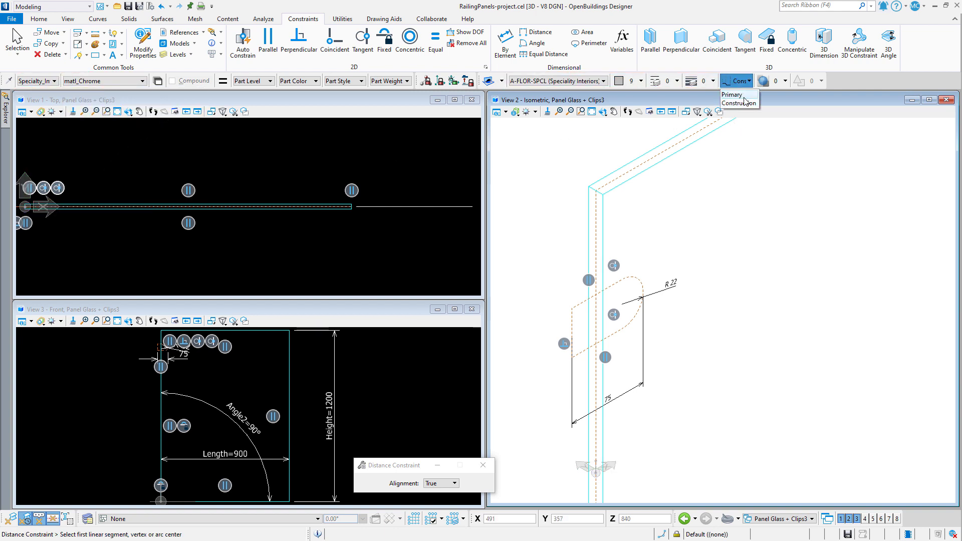
pyautogui.click(737, 95)
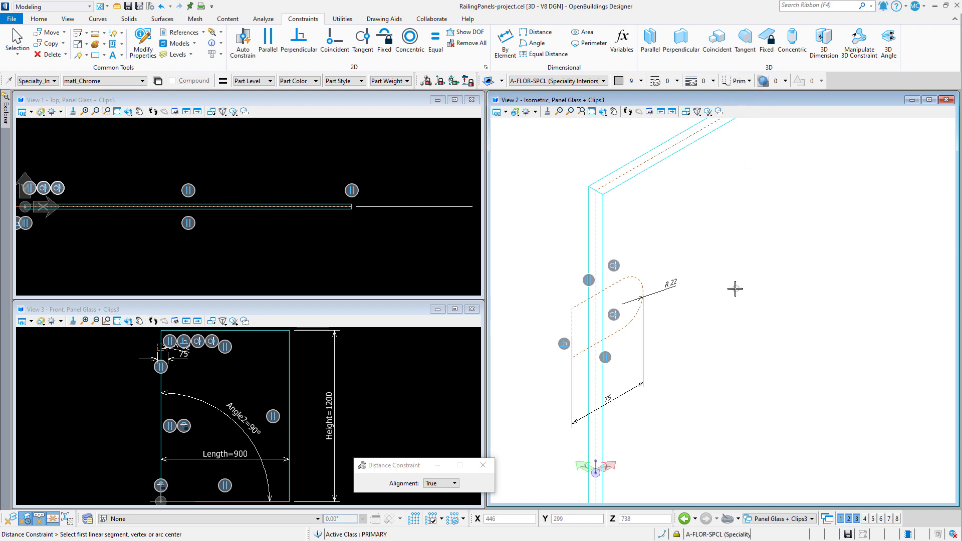
# Extrude the clip profile into a parametric solid by 15 in both directions, using active attributes and keeping the original profile
pyautogui.click(129, 18)
pyautogui.click(371, 40)
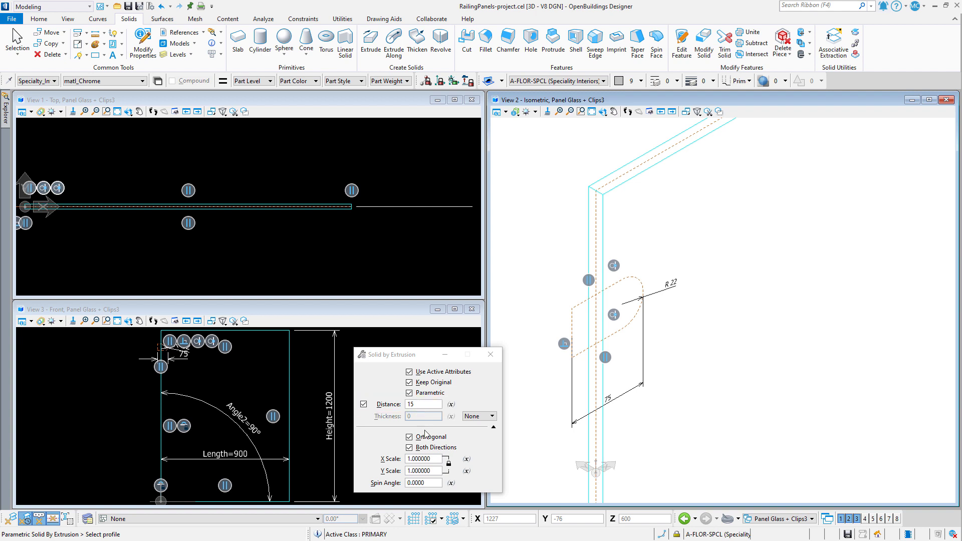
pyautogui.click(569, 307)
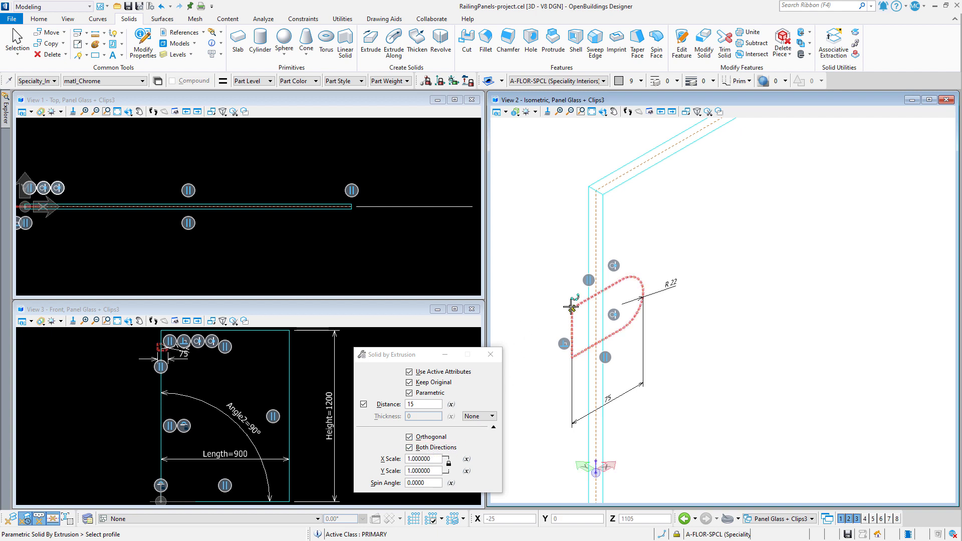
pyautogui.click(541, 287)
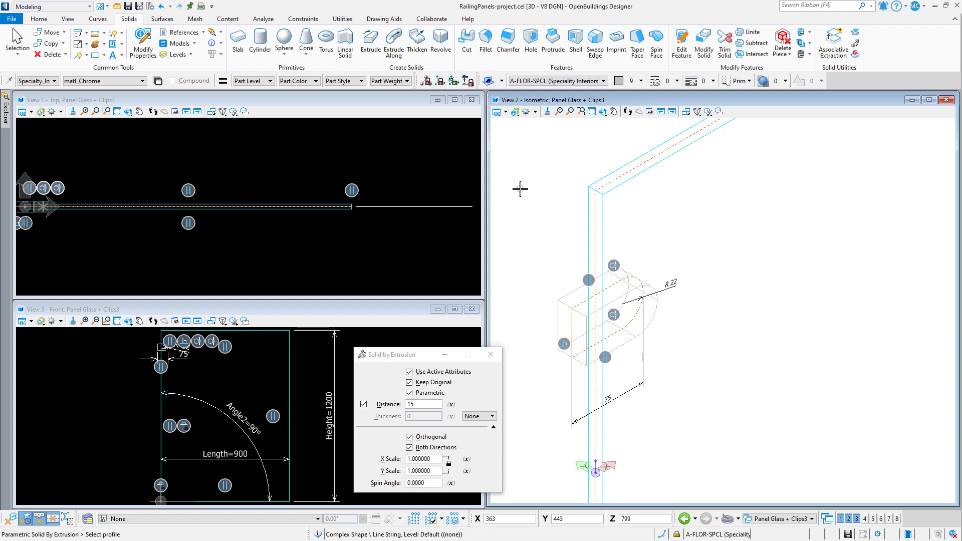
# Switch the display of construction elements off and back on in the isometric view
pyautogui.click(491, 355)
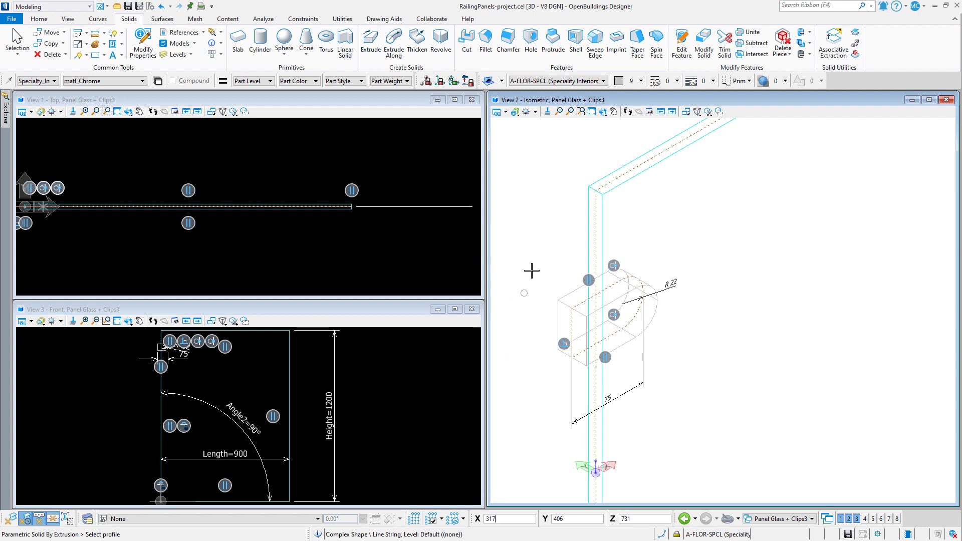
pyautogui.click(497, 111)
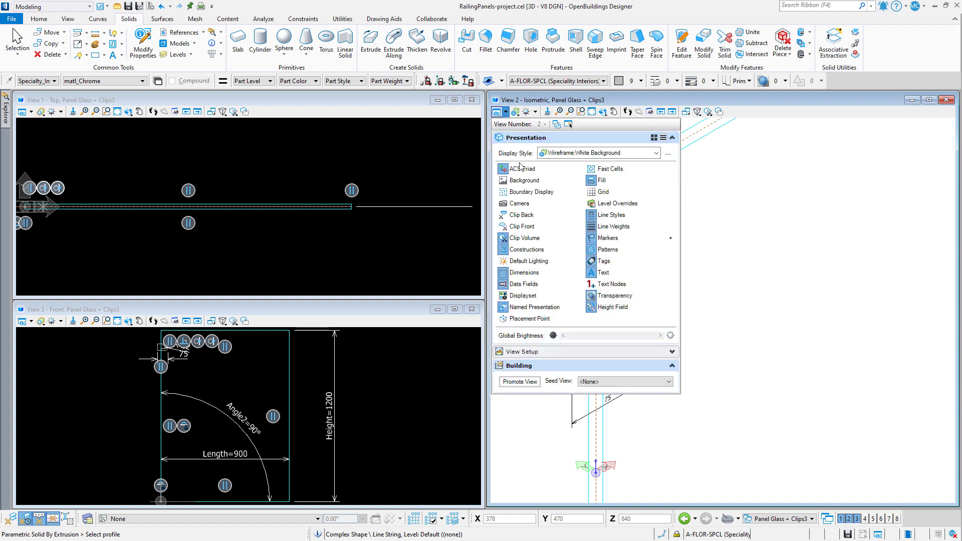
pyautogui.click(743, 265)
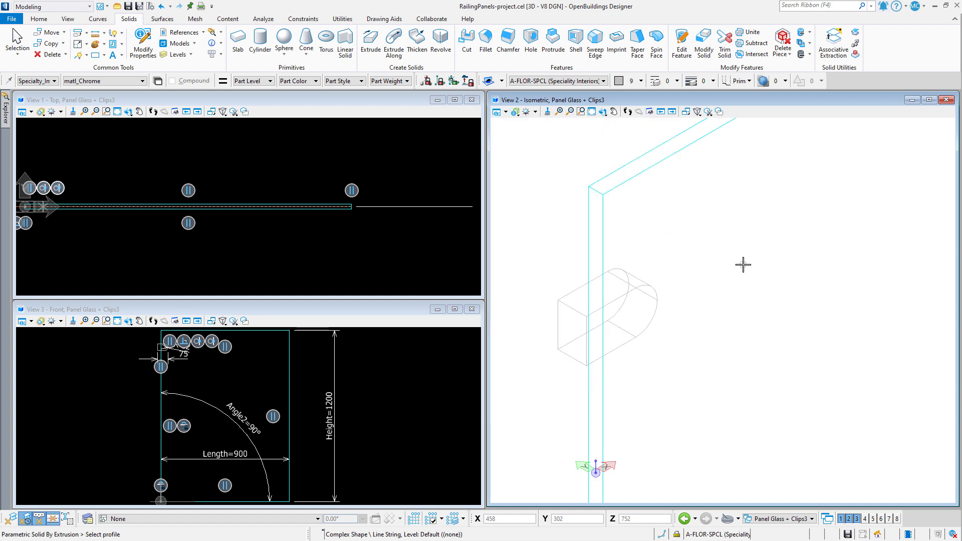
pyautogui.click(506, 115)
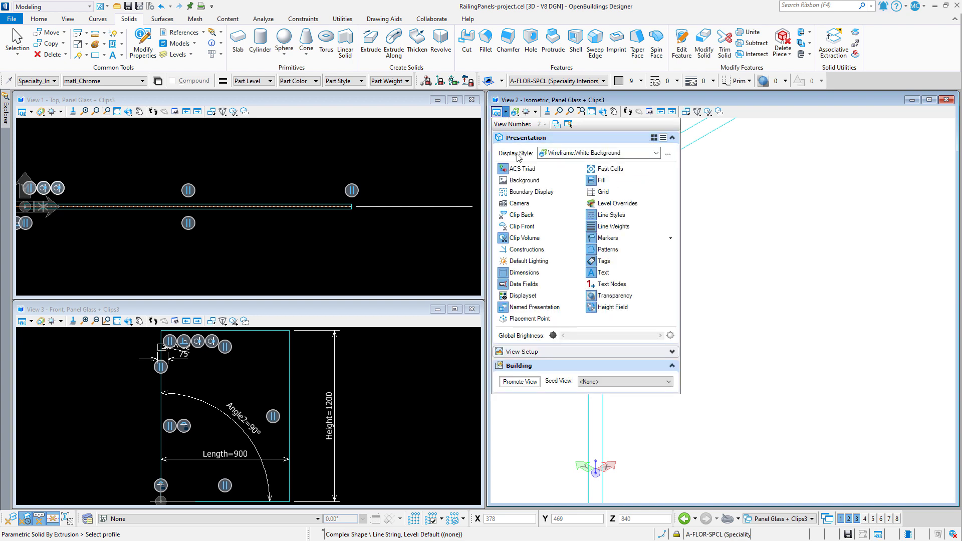
pyautogui.click(797, 248)
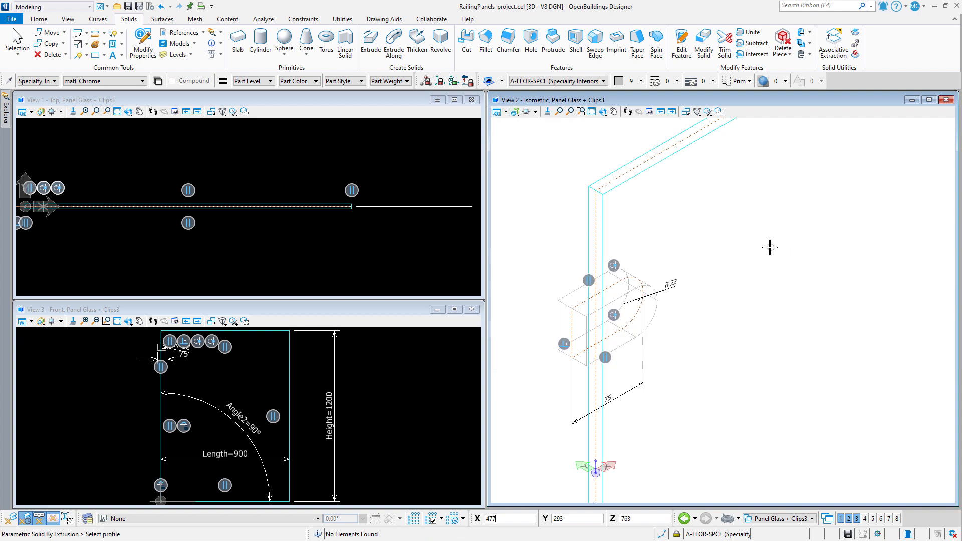
# Copy the clip solid and its profile straight down to near the base of the glass panel's same vertical edge
pyautogui.press('Escape')
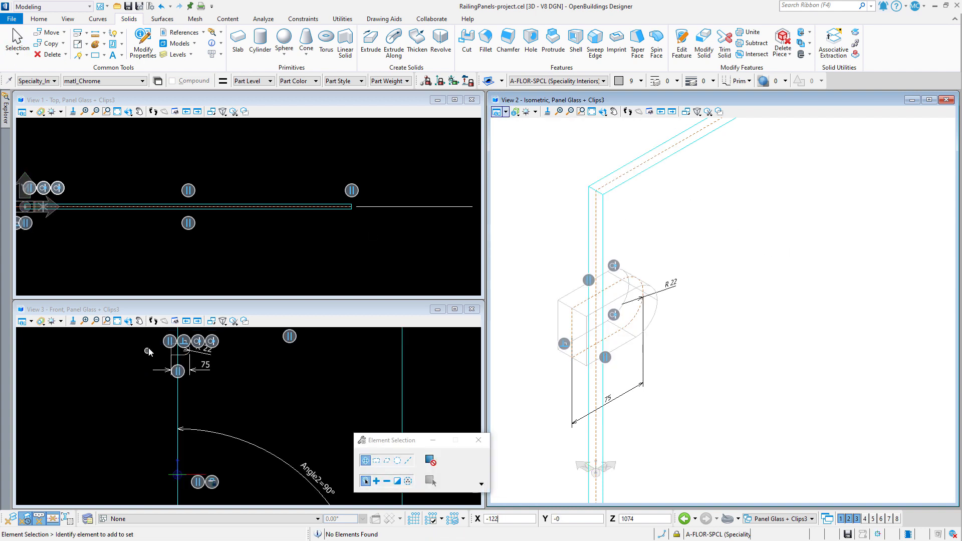
pyautogui.scroll(2, 138, 342)
pyautogui.moveTo(137, 333); pyautogui.dragTo(263, 397)
pyautogui.scroll(-2, 114, 382)
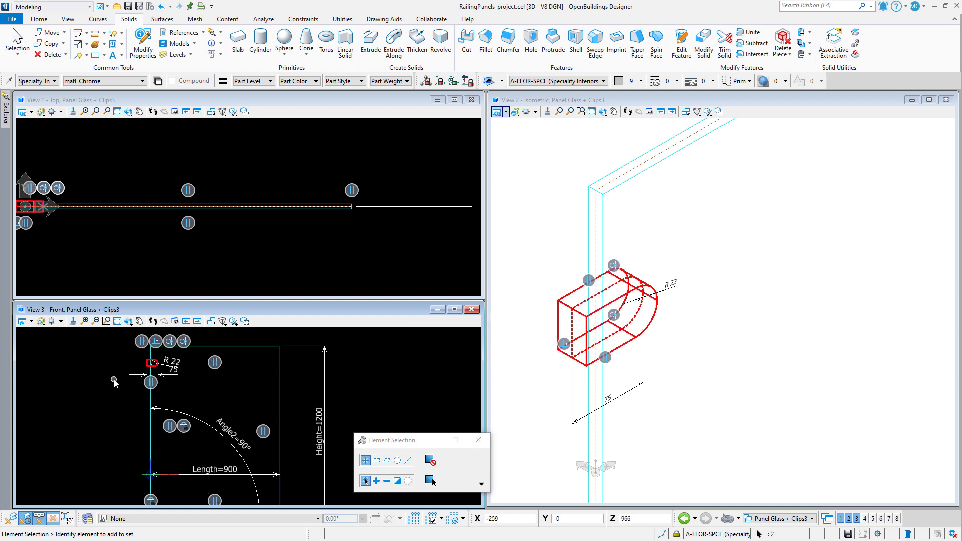
pyautogui.rightClick(391, 369)
pyautogui.click(416, 205)
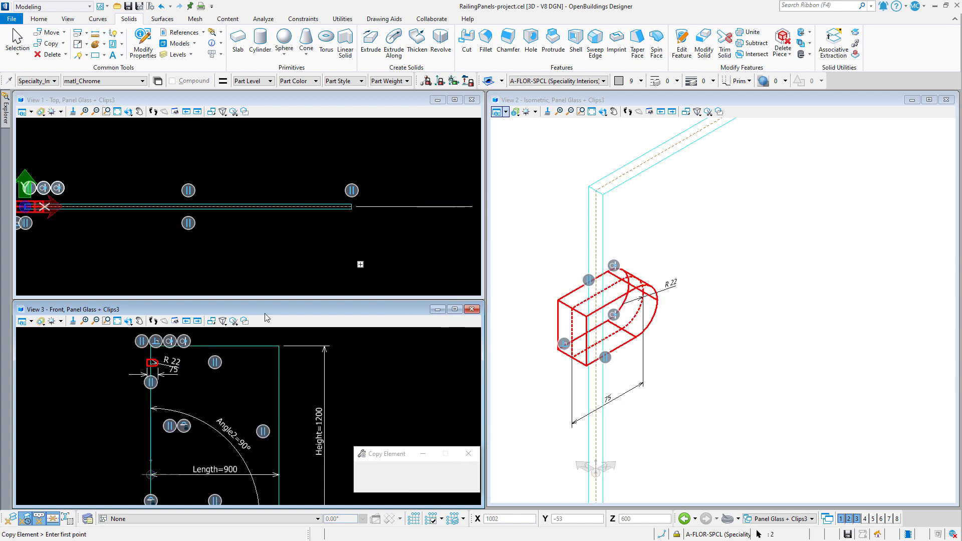
pyautogui.click(195, 368)
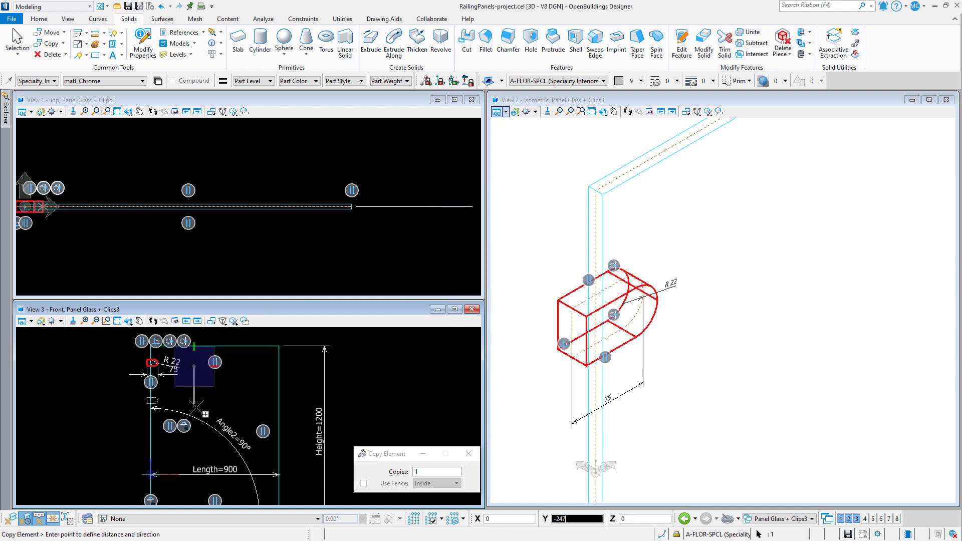
pyautogui.click(193, 489)
pyautogui.rightClick(240, 395)
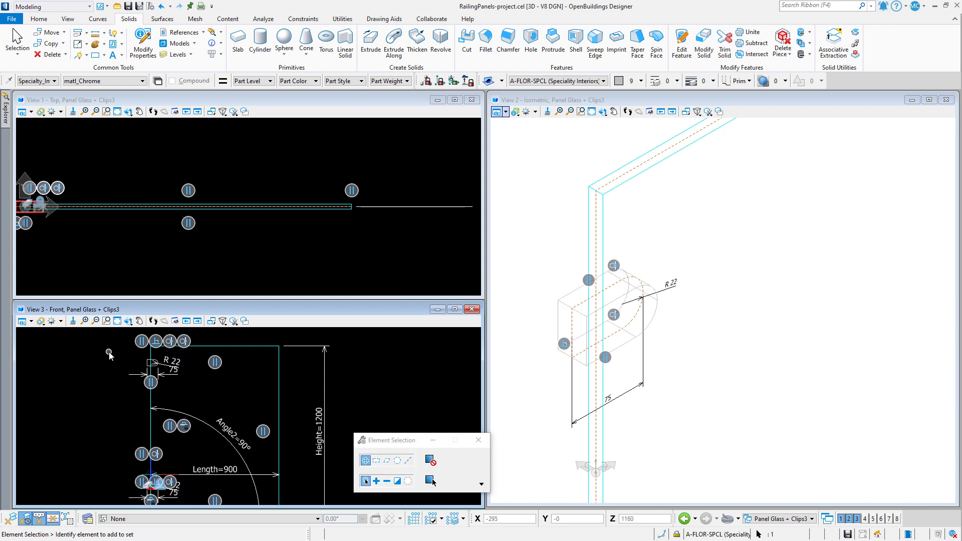
# Mirror copies of both clips and their profiles to the panel's opposite edge, about a line through the midpoints of its base and upper edges
pyautogui.scroll(-2, 109, 351)
pyautogui.moveTo(103, 350); pyautogui.dragTo(149, 460)
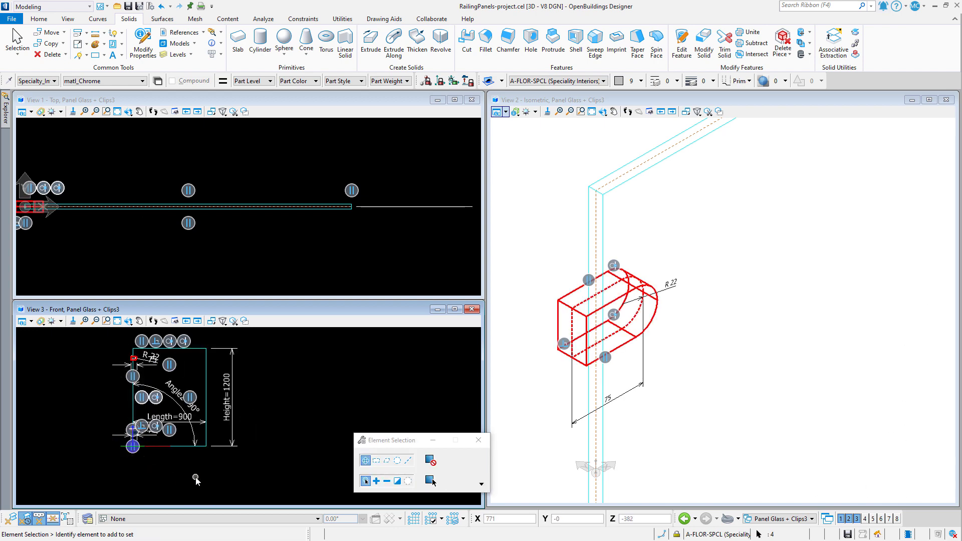
pyautogui.scroll(-4, 538, 244)
pyautogui.rightClick(740, 420)
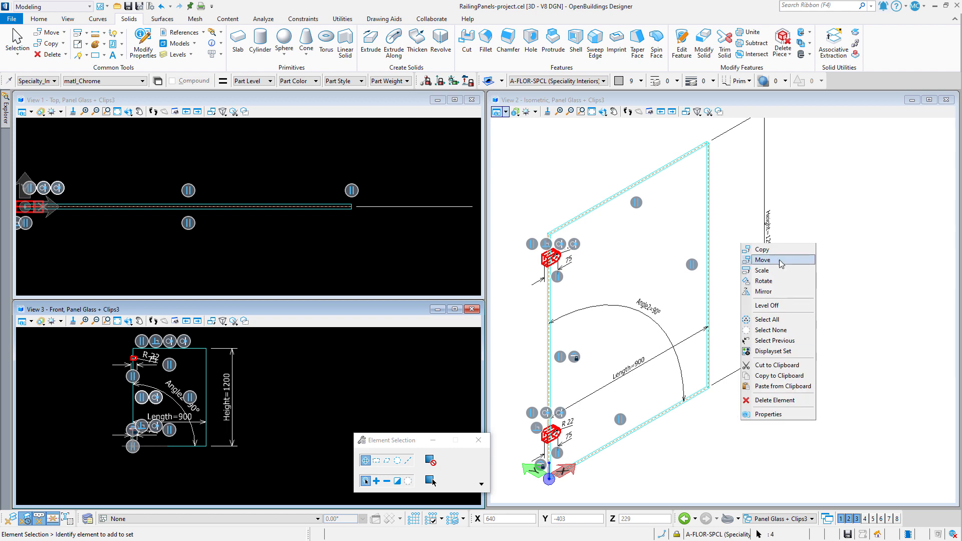
pyautogui.click(764, 292)
pyautogui.click(630, 433)
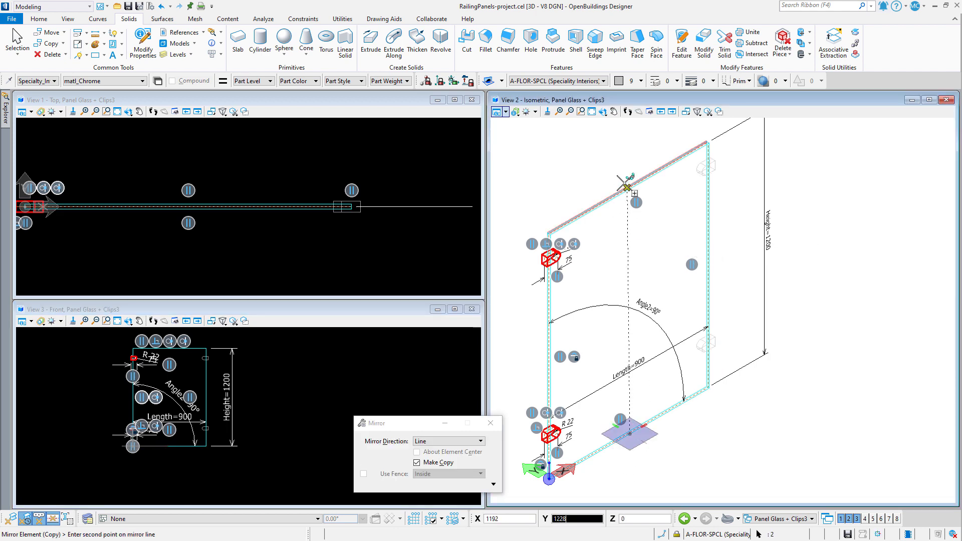
pyautogui.click(627, 187)
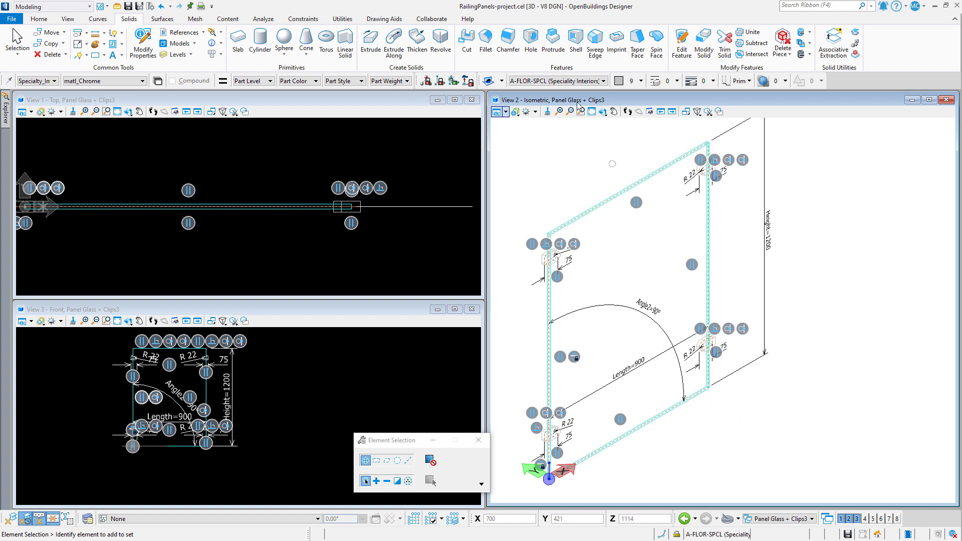
# Add a 2D parallel constraint between the panel profile's vertical edge and the straight vertical edge of the original upper clip's profile
pyautogui.scroll(4, 533, 231)
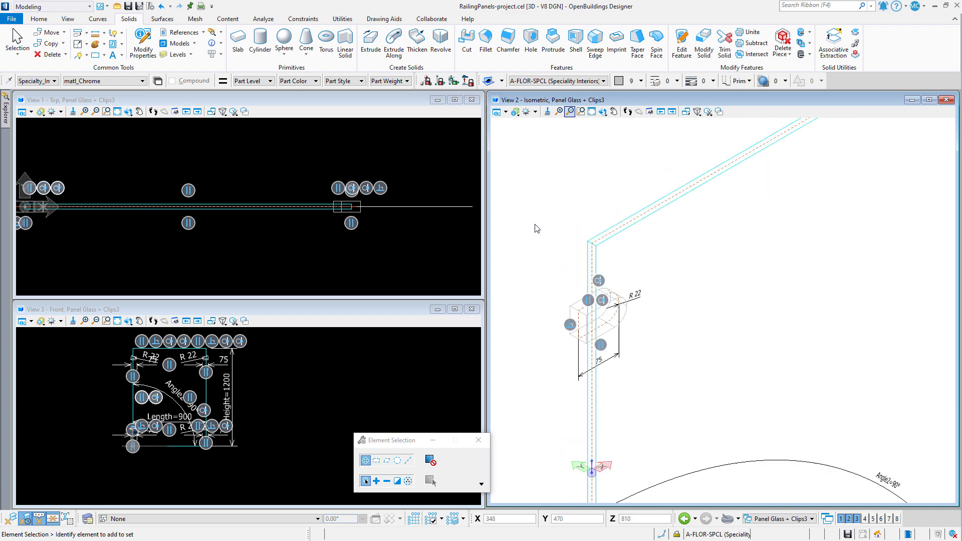
pyautogui.scroll(2, 559, 307)
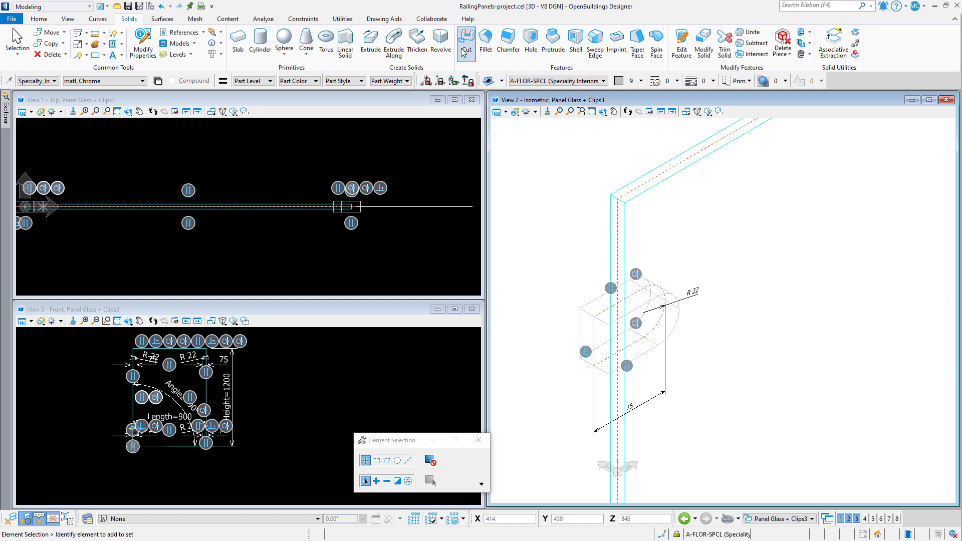
pyautogui.click(296, 20)
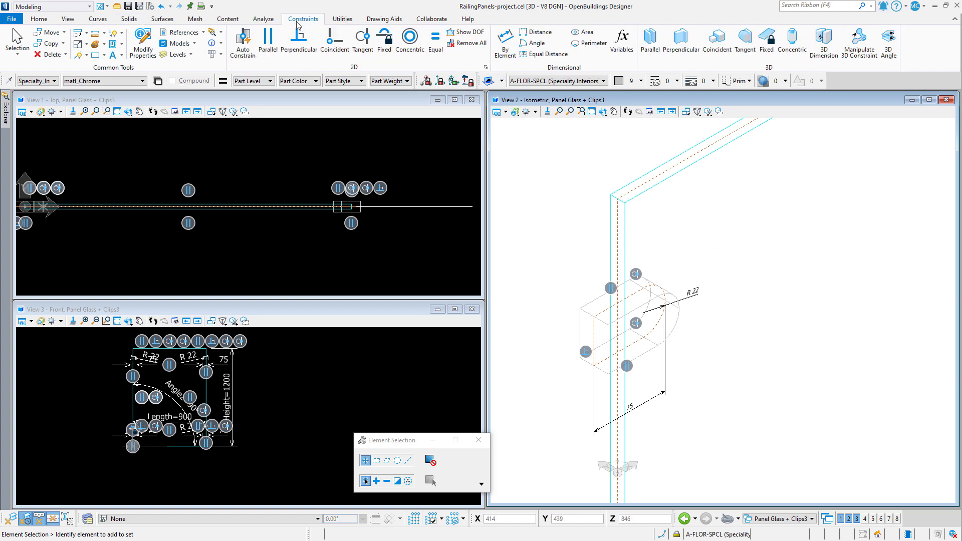
pyautogui.click(268, 40)
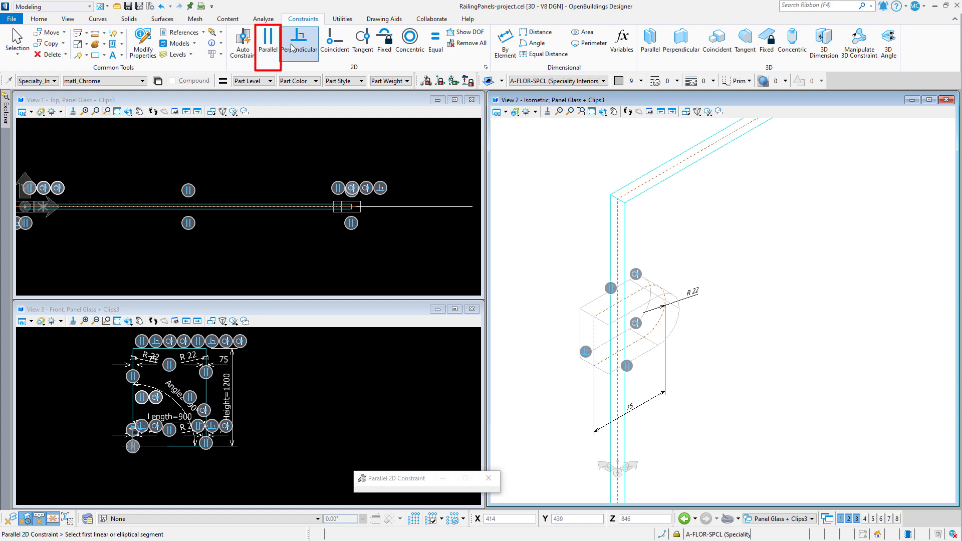
pyautogui.scroll(2, 552, 329)
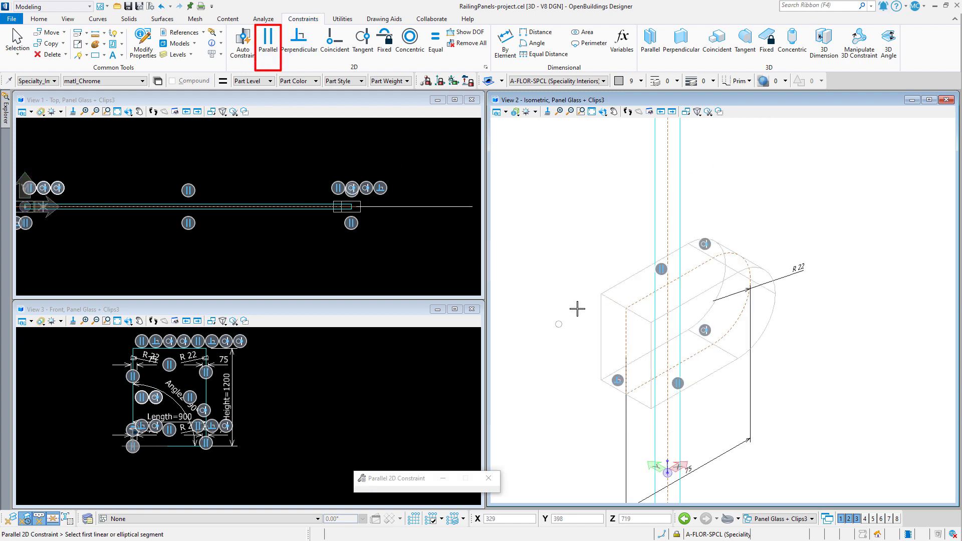
pyautogui.click(667, 210)
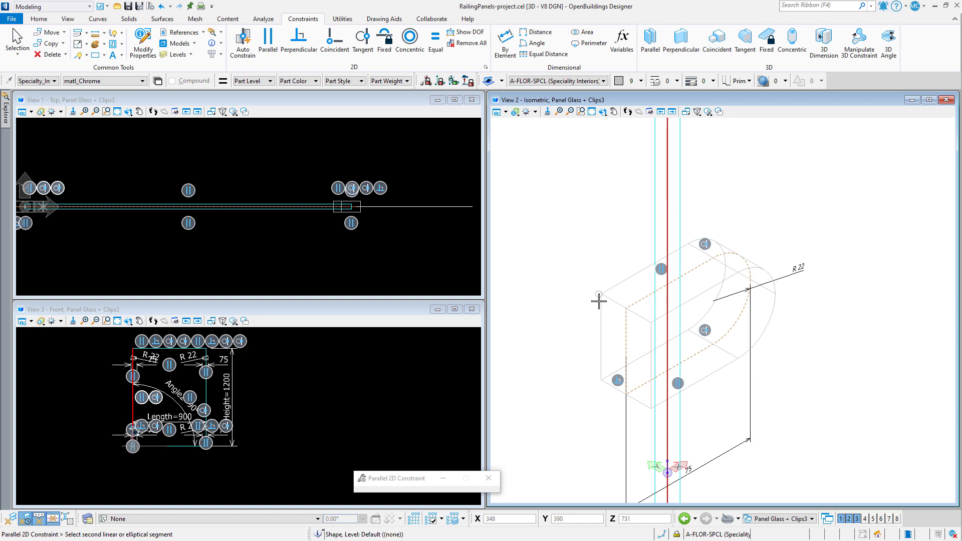
pyautogui.click(624, 332)
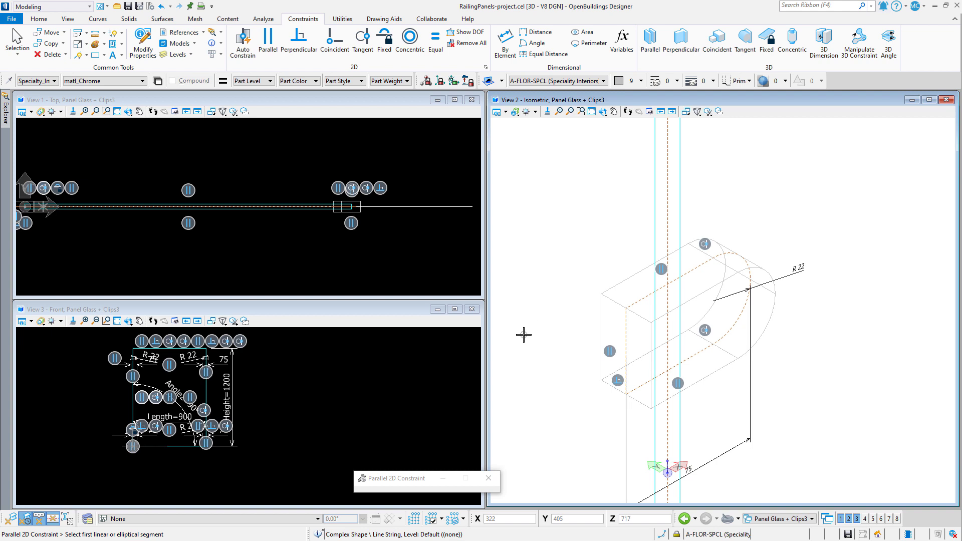
# Add a distance constraint of 22.5 between the panel profile's vertical edge and the arc centre of the upper clip's profile
pyautogui.scroll(-2, 524, 334)
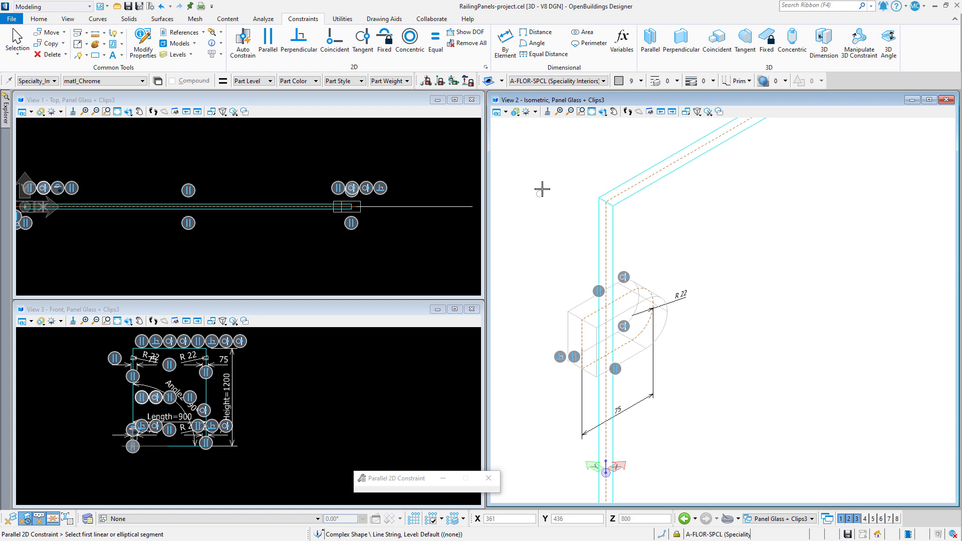
pyautogui.click(547, 34)
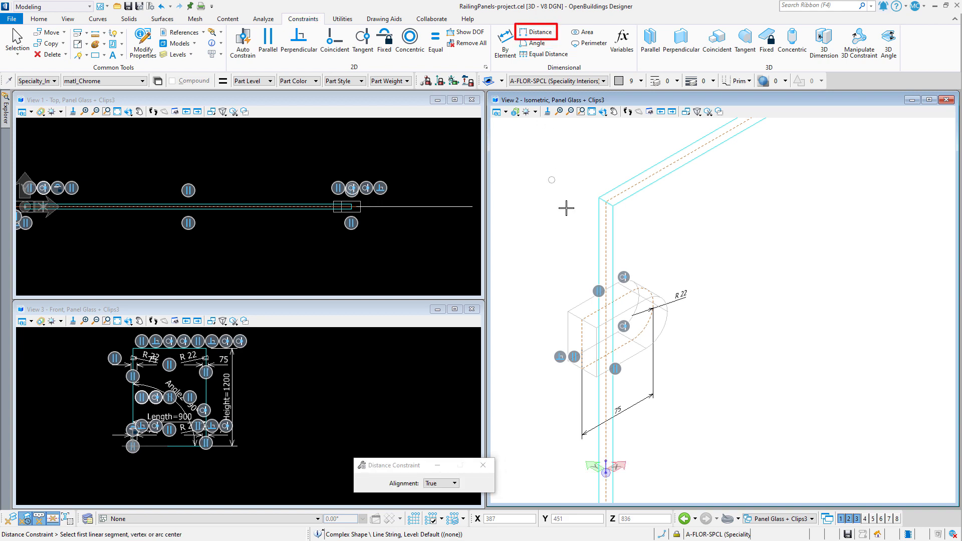
pyautogui.click(606, 254)
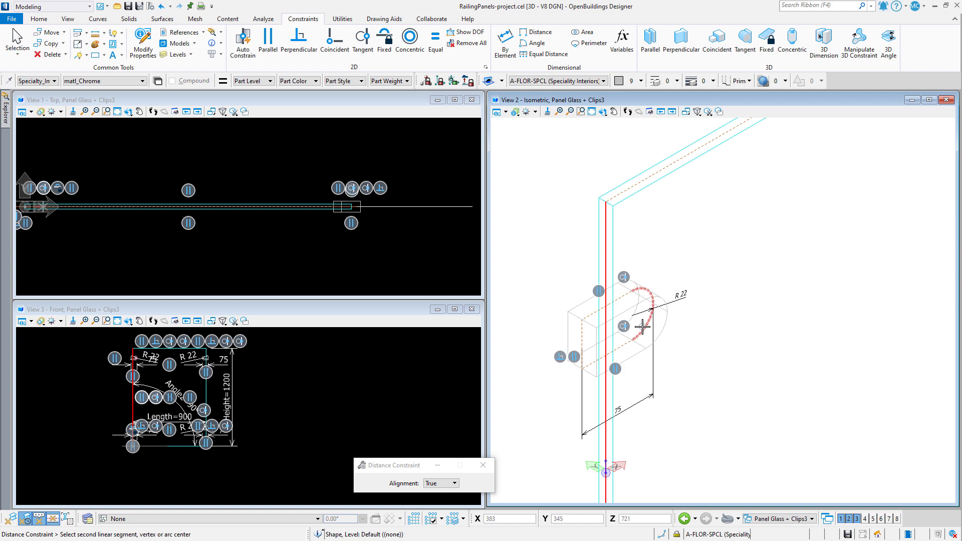
pyautogui.click(643, 306)
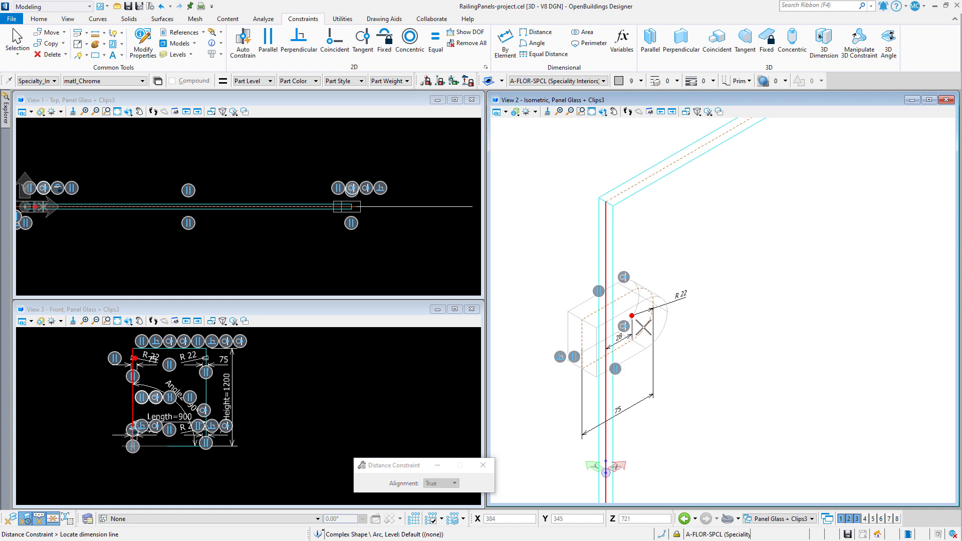
pyautogui.click(647, 430)
pyautogui.write('22.5')
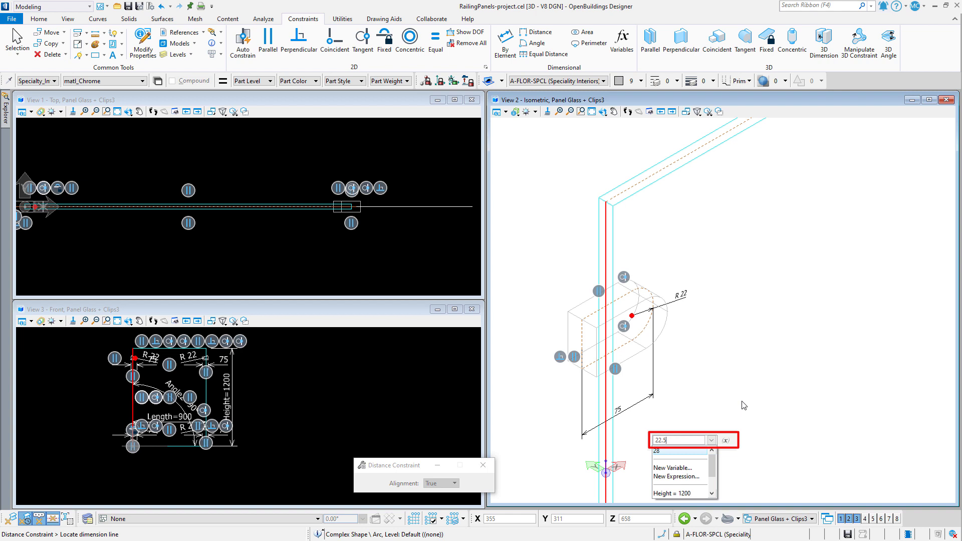
pyautogui.press('Return')
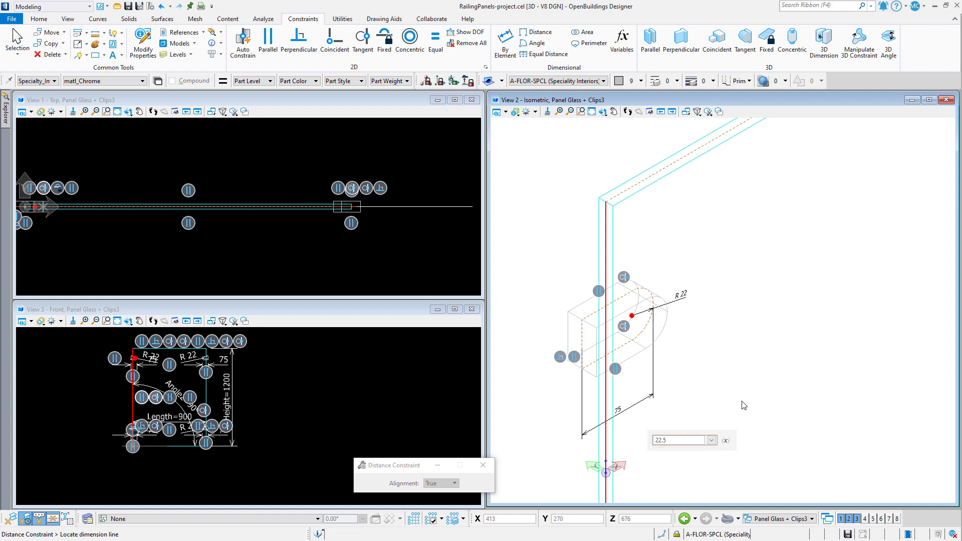
pyautogui.press('Return')
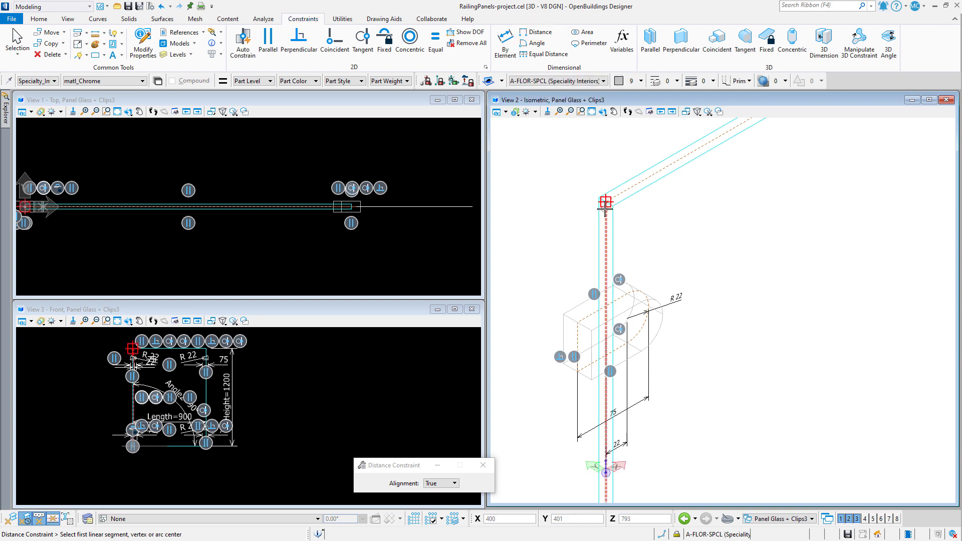
# Add a distance constraint of 100 between the panel profile's upper corner and the upper straight edge of the clip profile
pyautogui.click(606, 202)
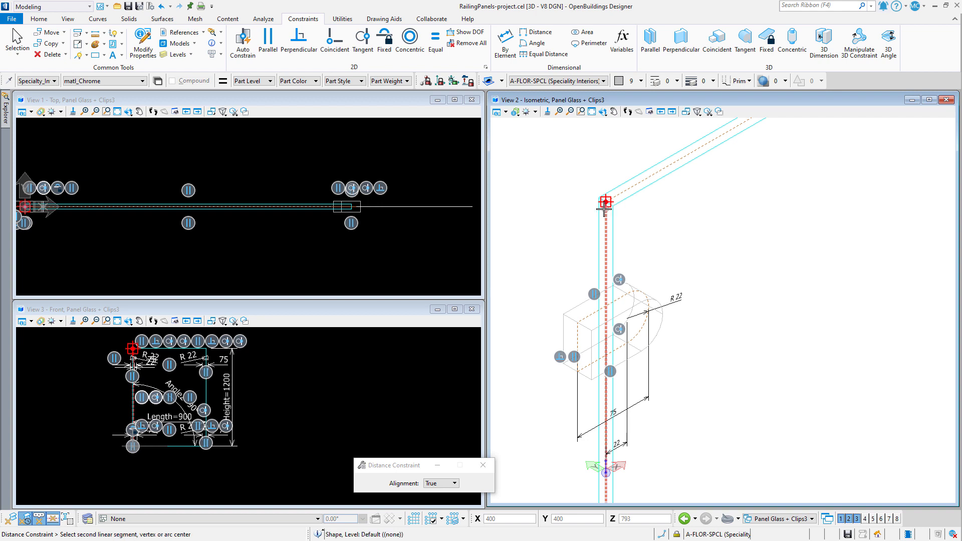
pyautogui.click(588, 313)
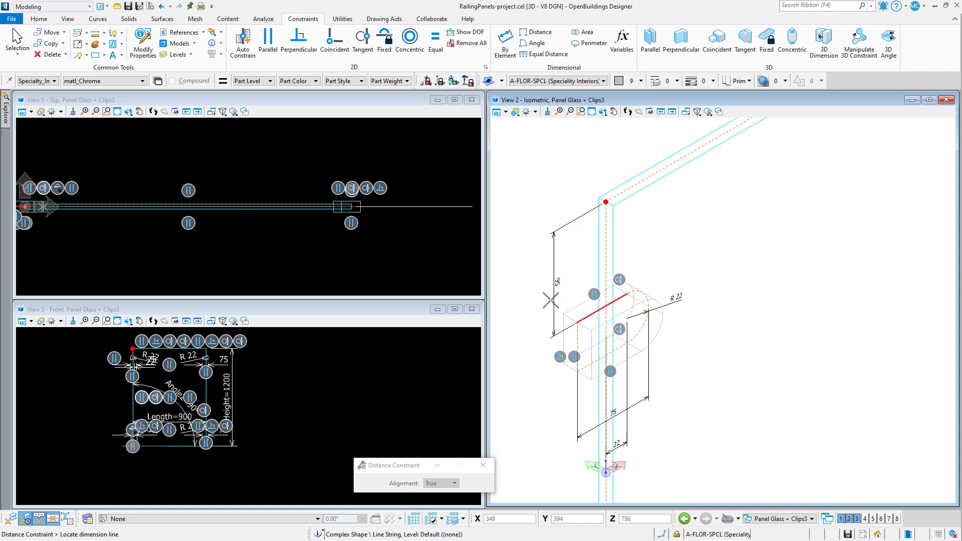
pyautogui.click(521, 309)
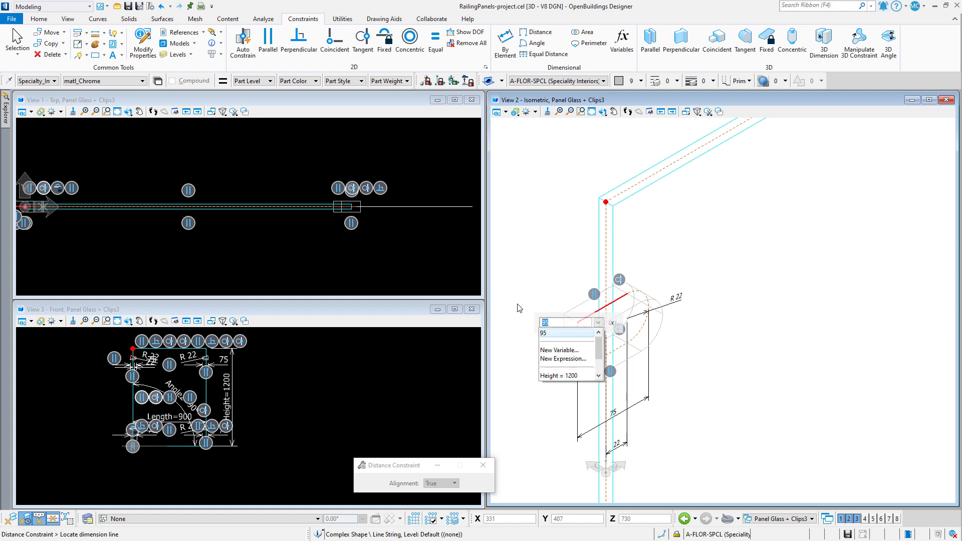
pyautogui.press('Return')
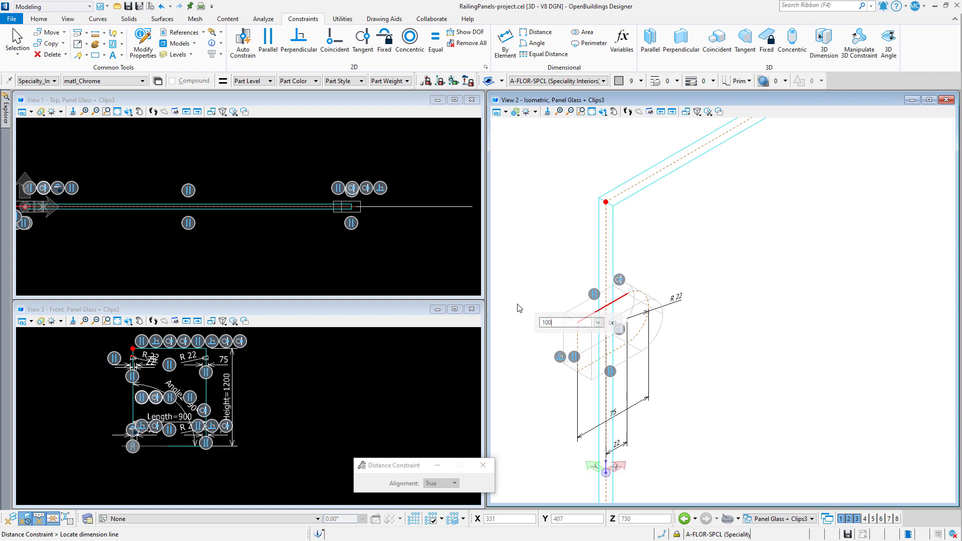
pyautogui.click(515, 301)
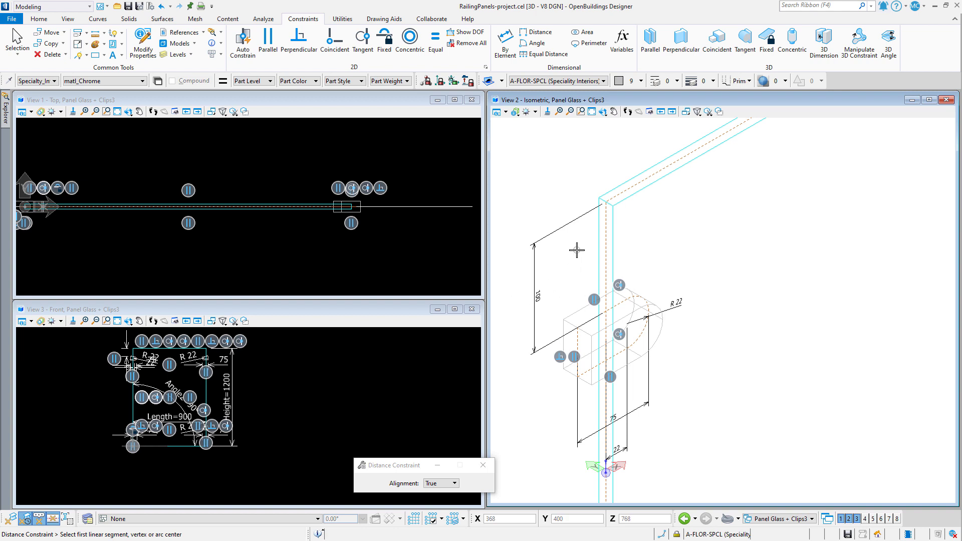
# Add a 2D parallel constraint between the panel profile's vertical edge and the straight vertical edge of the original lower clip's profile
pyautogui.scroll(-2, 574, 239)
pyautogui.scroll(-3, 574, 239)
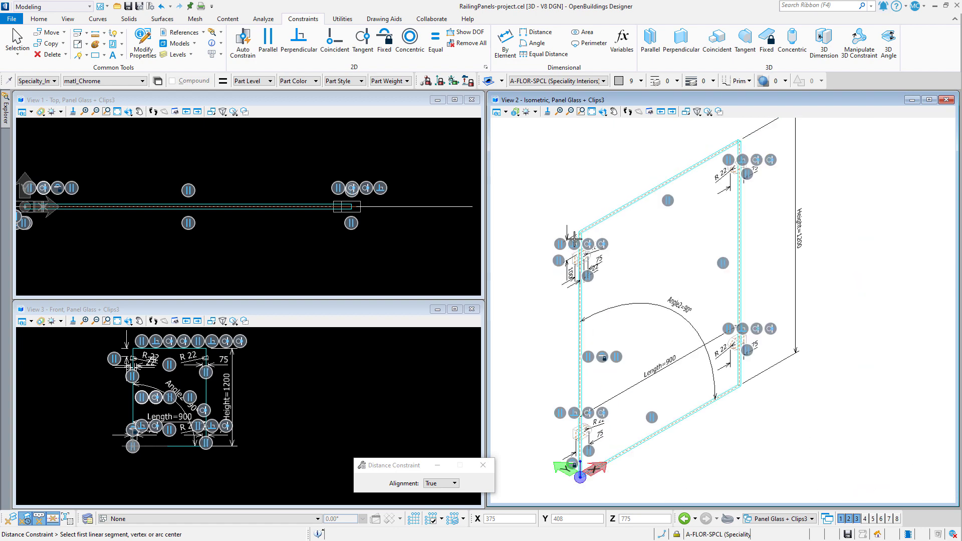
pyautogui.scroll(5, 571, 482)
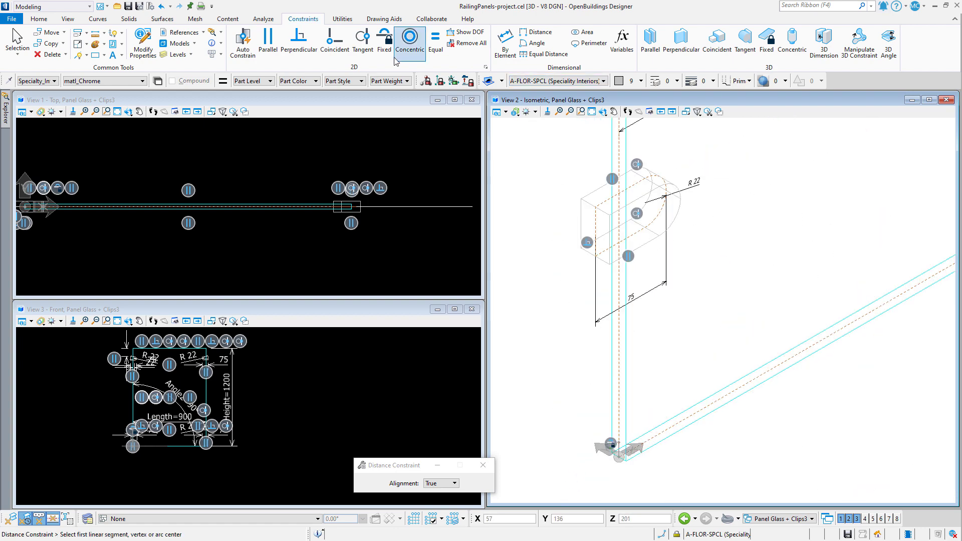
pyautogui.click(268, 42)
pyautogui.click(619, 281)
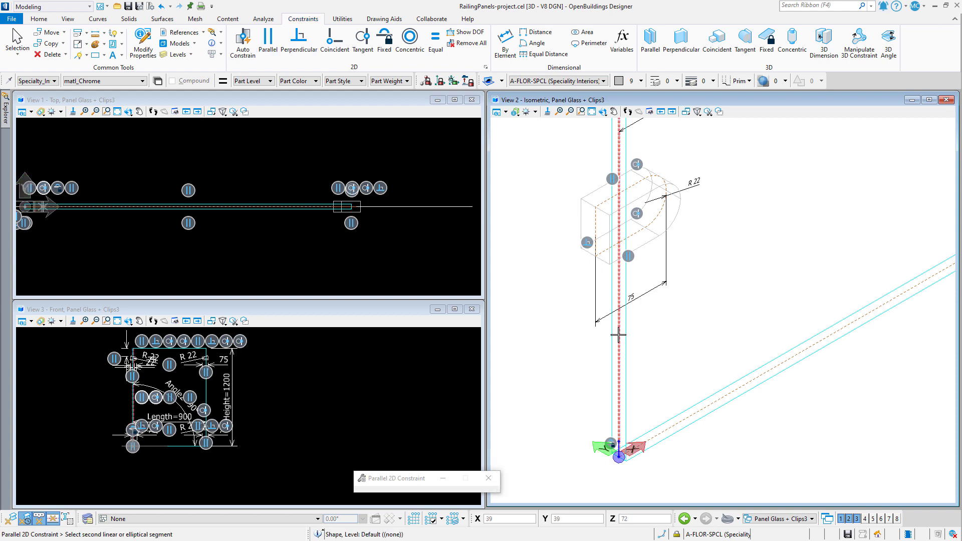
pyautogui.click(596, 218)
# Add a distance constraint of 100 between the panel profile's lower corner and the lower straight edge of the lower clip's profile
pyautogui.click(536, 32)
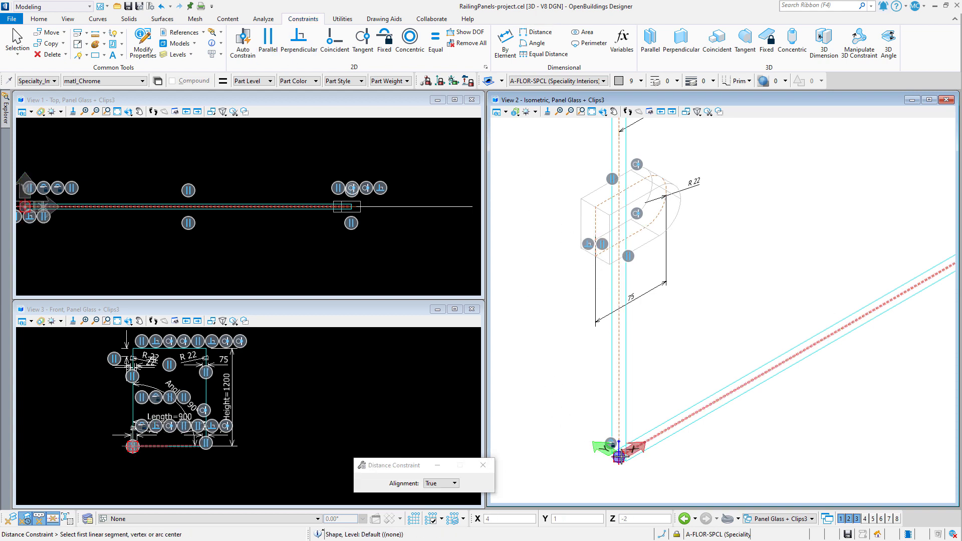
pyautogui.click(637, 232)
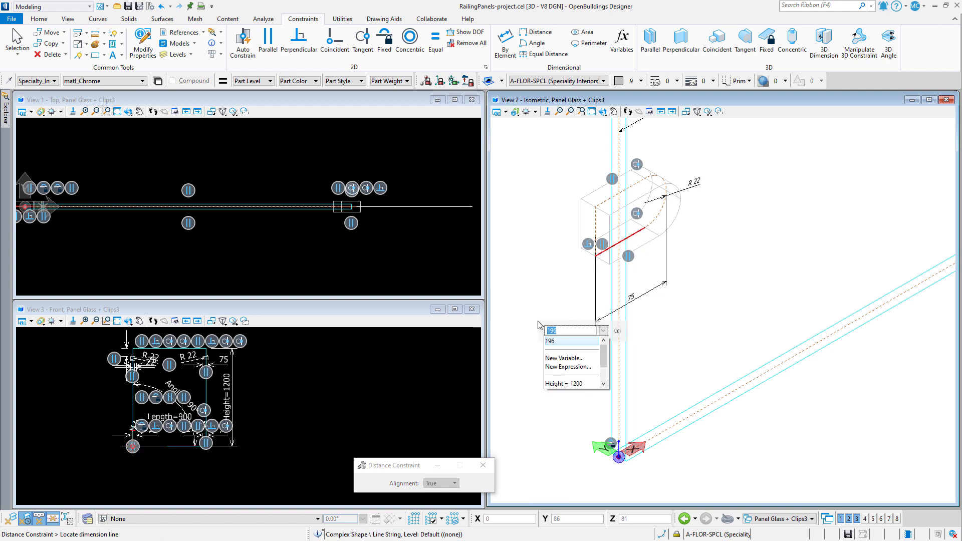
pyautogui.press('Return')
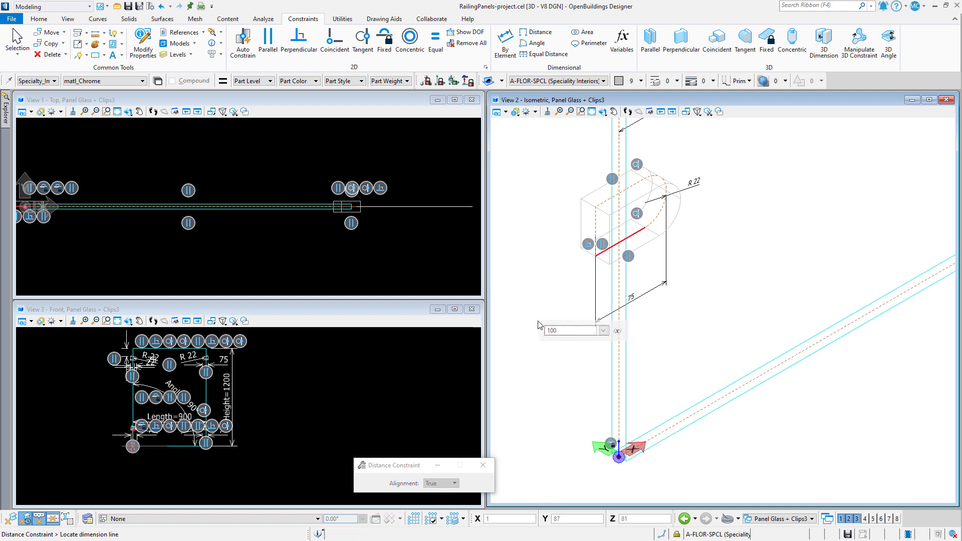
pyautogui.click(538, 324)
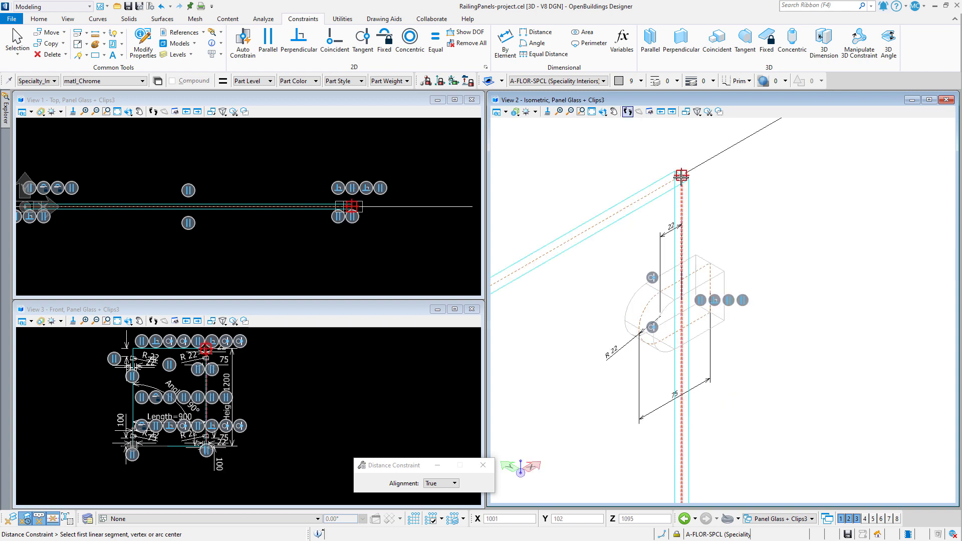
# Add a distance constraint of 100 between the panel's opposite upper corner and the upper straight edge of the mirrored upper clip's profile
pyautogui.click(681, 175)
pyautogui.click(696, 269)
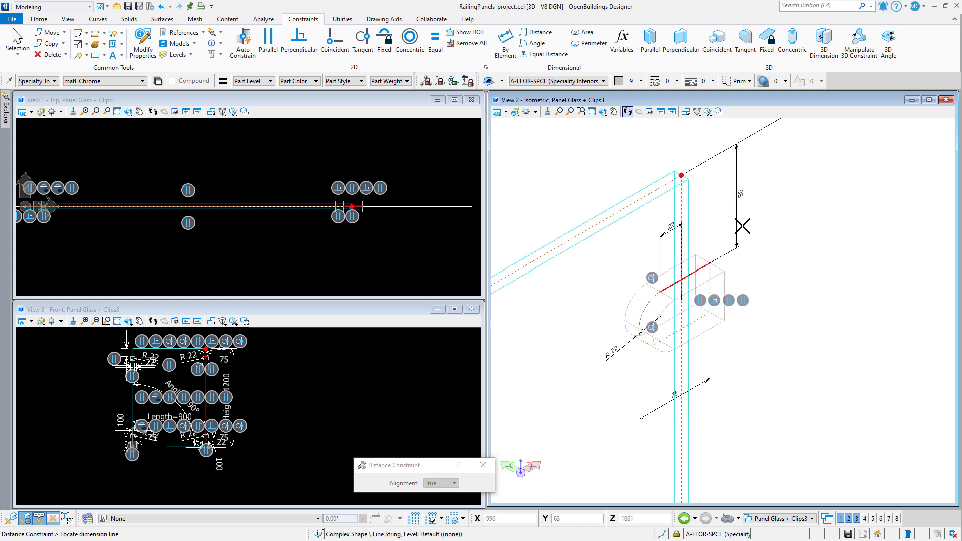
pyautogui.press('Return')
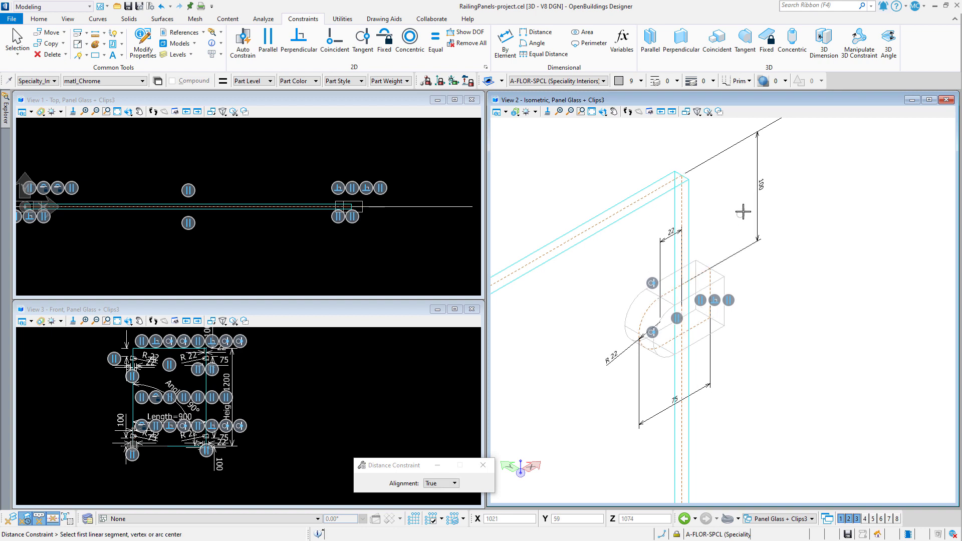
pyautogui.click(743, 211)
# Fit the whole panel in the Isometric view and hide the constructions there
pyautogui.click(592, 113)
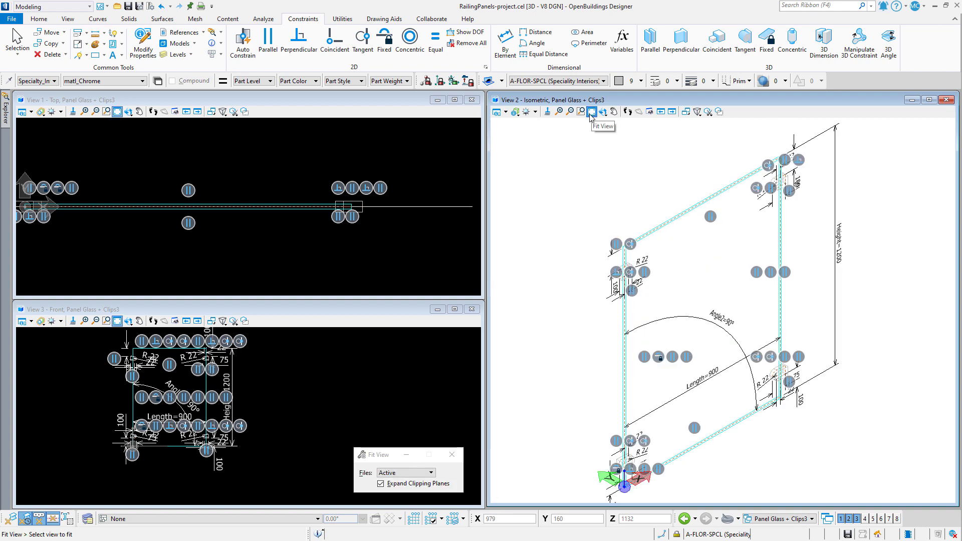
pyautogui.click(506, 114)
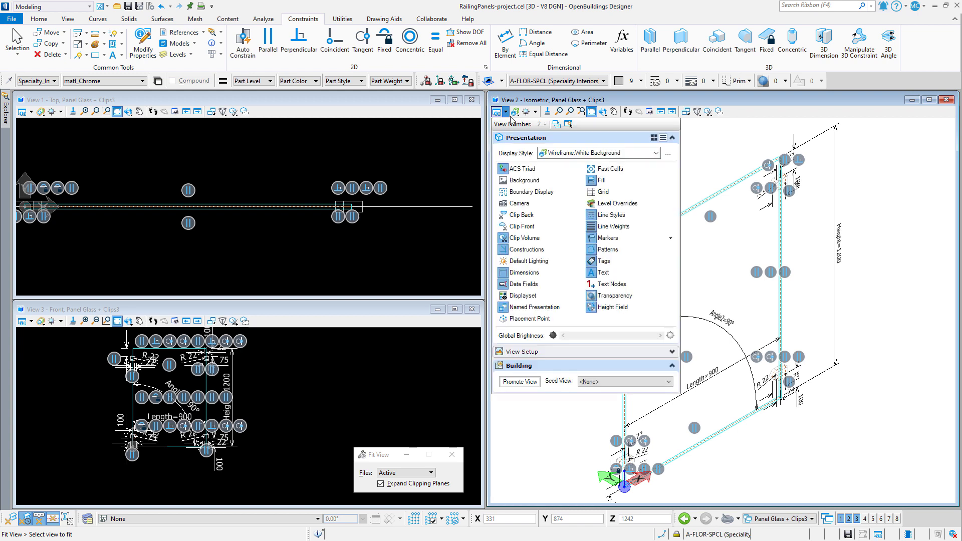
pyautogui.click(530, 249)
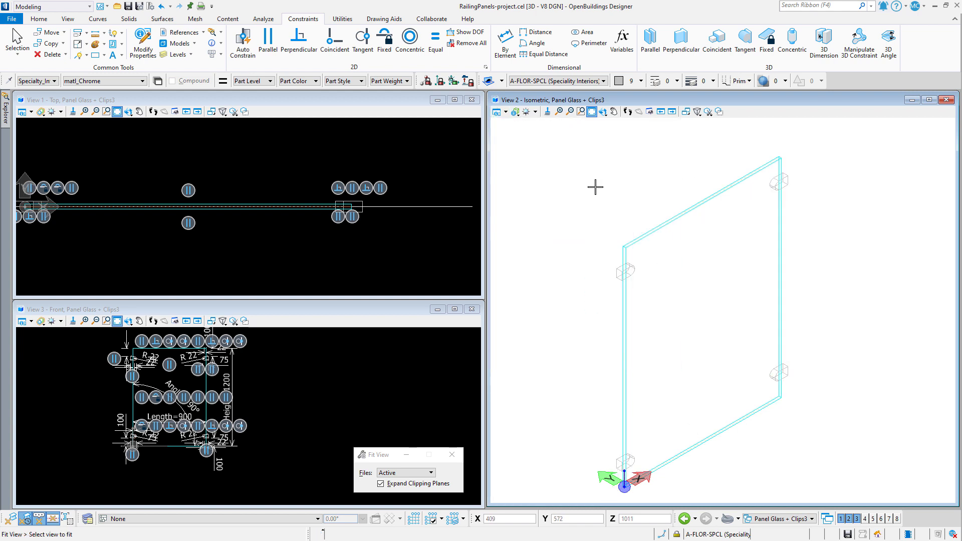
# Open the Variables dialog clear of the Isometric view and set the Height variable to 900 mm
pyautogui.click(617, 45)
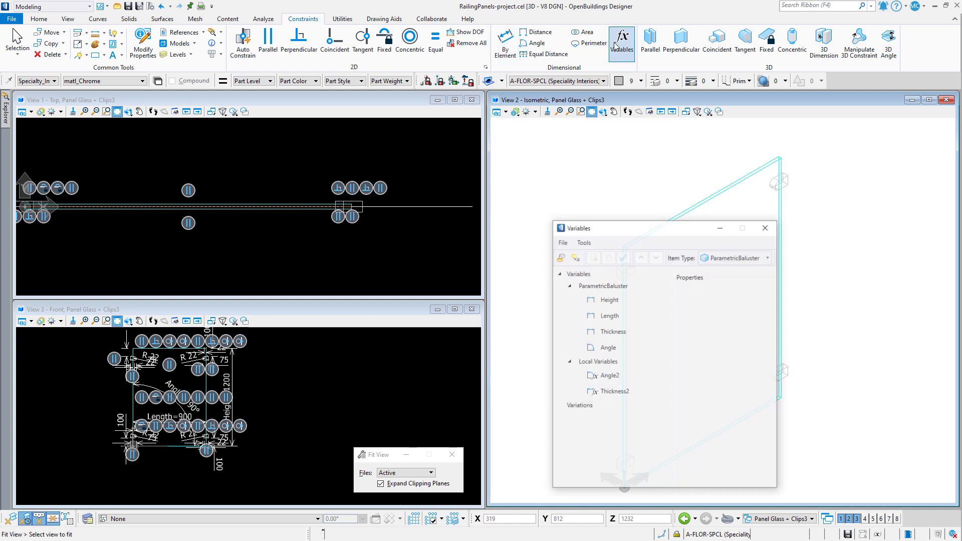
pyautogui.moveTo(644, 226); pyautogui.dragTo(411, 140)
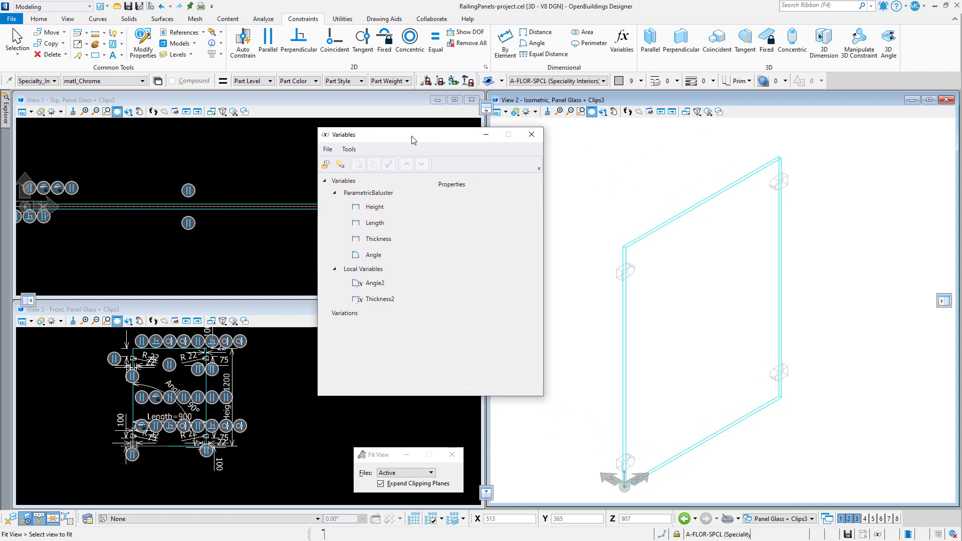
pyautogui.click(379, 208)
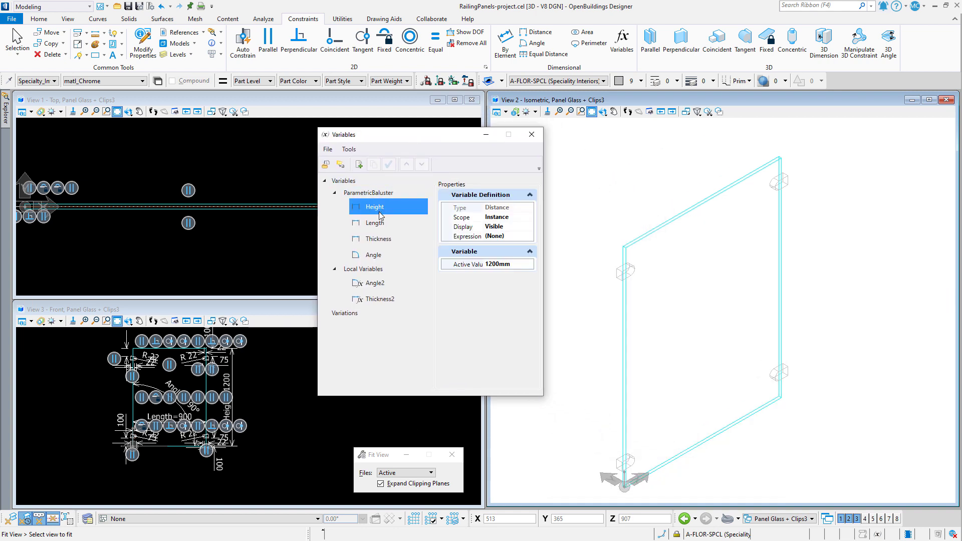
pyautogui.click(519, 268)
pyautogui.click(487, 264)
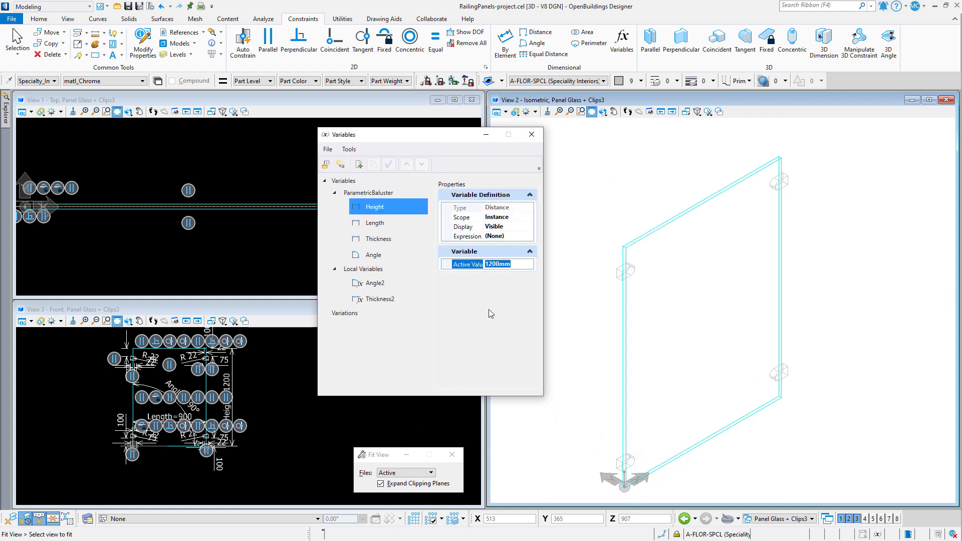
pyautogui.write('900')
pyautogui.press('Return')
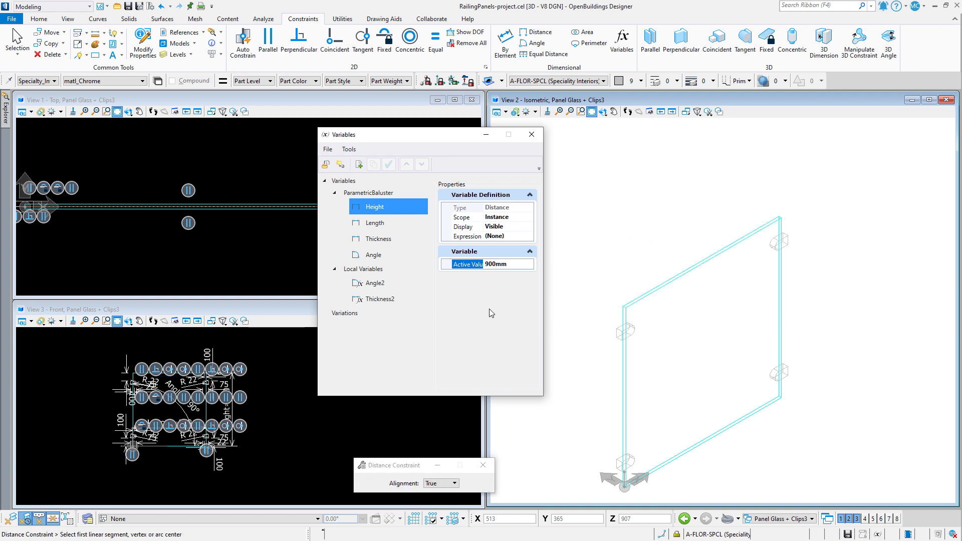
# Set the panel's Length variable to 1200 mm
pyautogui.click(377, 222)
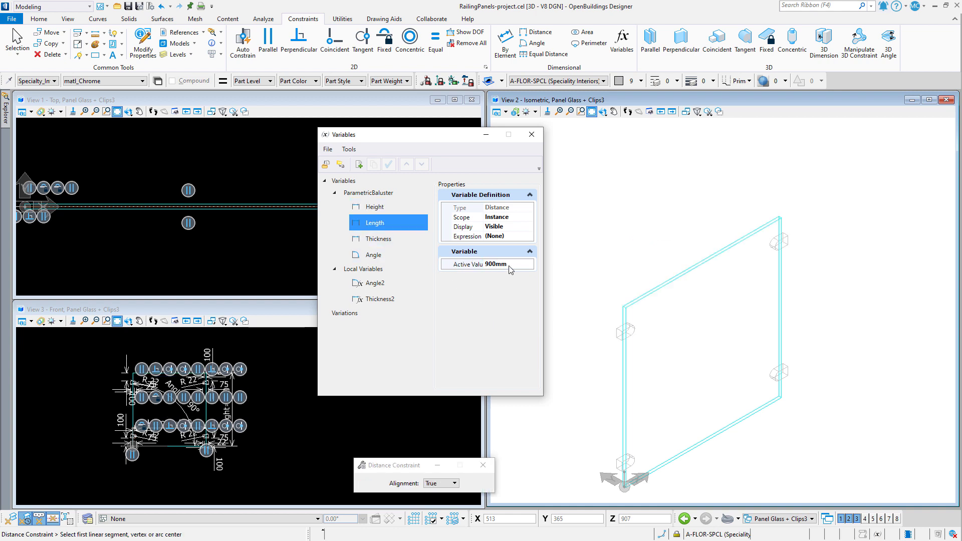
pyautogui.moveTo(517, 264); pyautogui.dragTo(486, 264)
pyautogui.press('BackSpace')
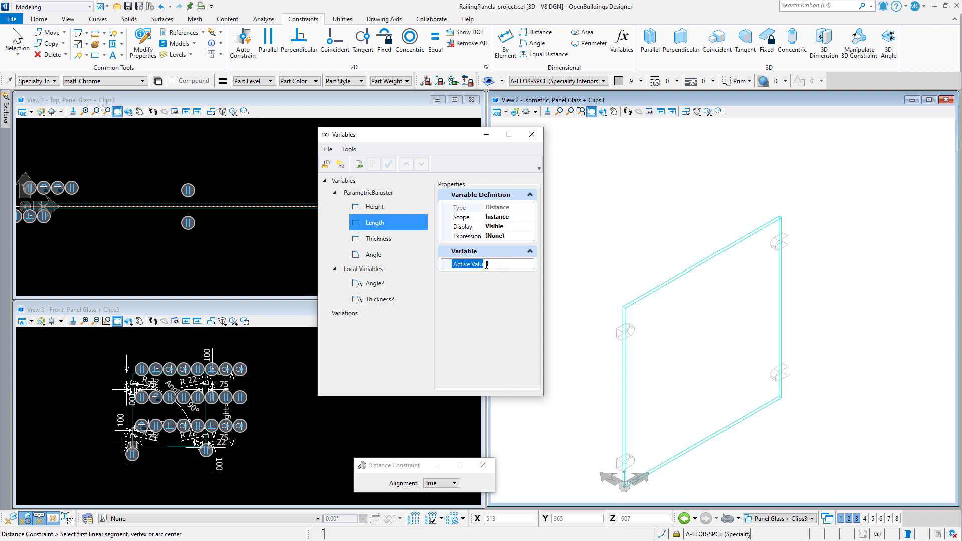
pyautogui.write('1200')
pyautogui.press('Return')
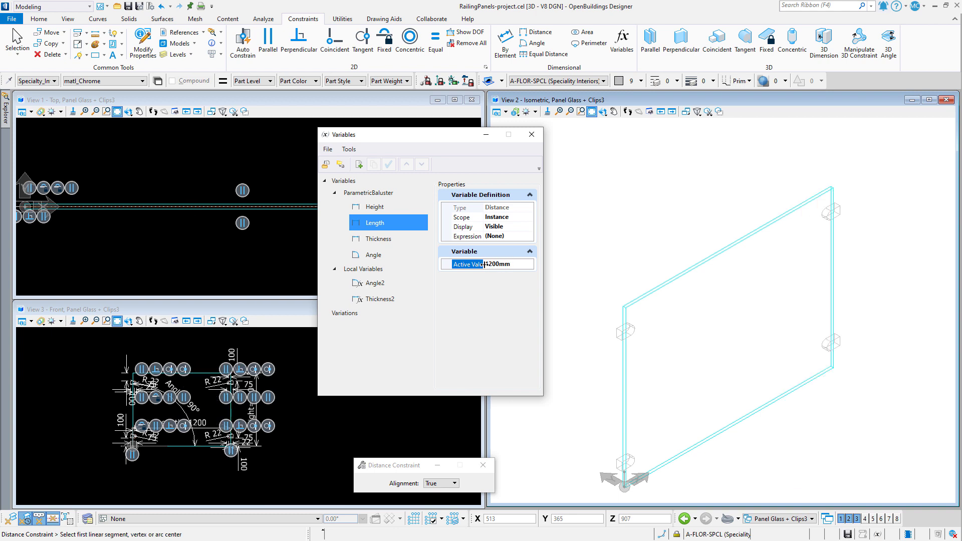
# Set the panel's Angle variable to 15°
pyautogui.click(403, 243)
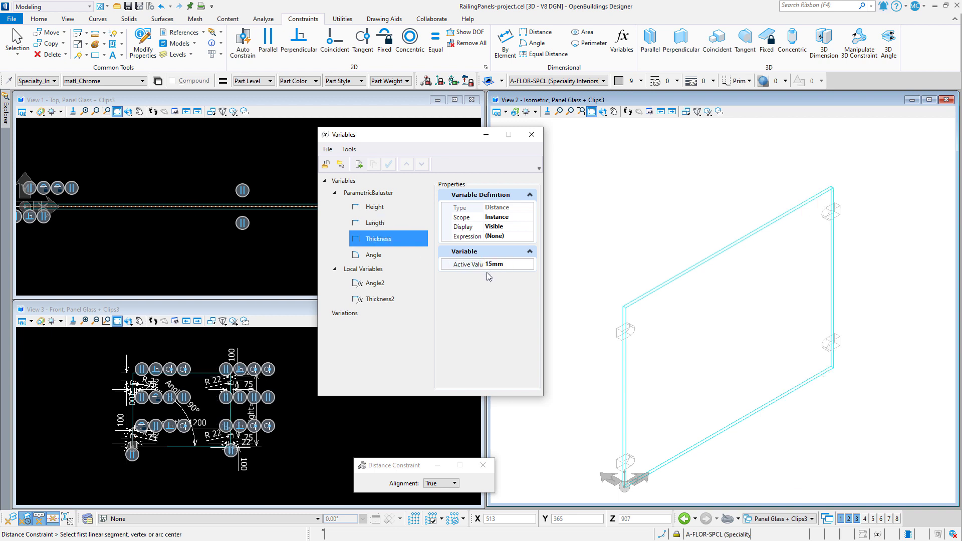
pyautogui.click(384, 254)
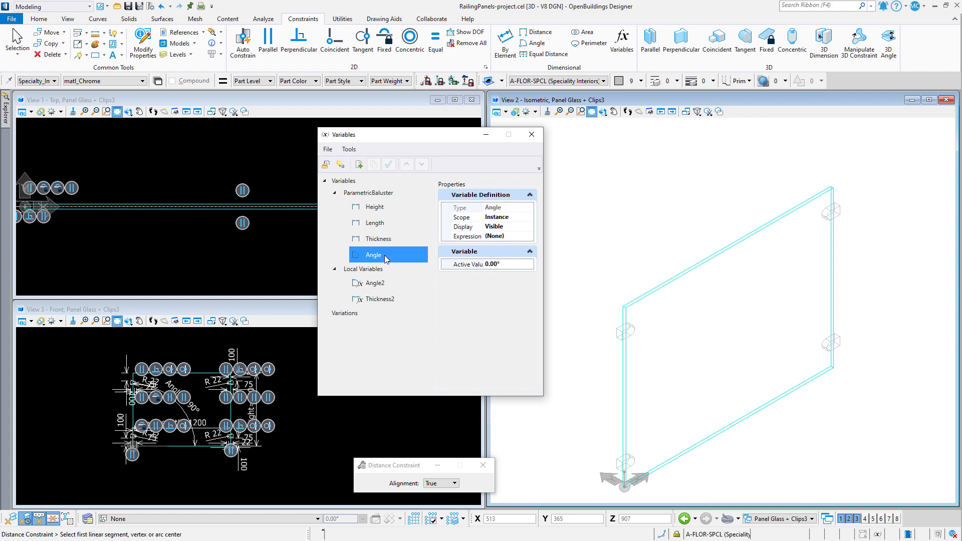
pyautogui.click(515, 264)
pyautogui.moveTo(514, 264); pyautogui.dragTo(489, 264)
pyautogui.write('14')
pyautogui.press('Return')
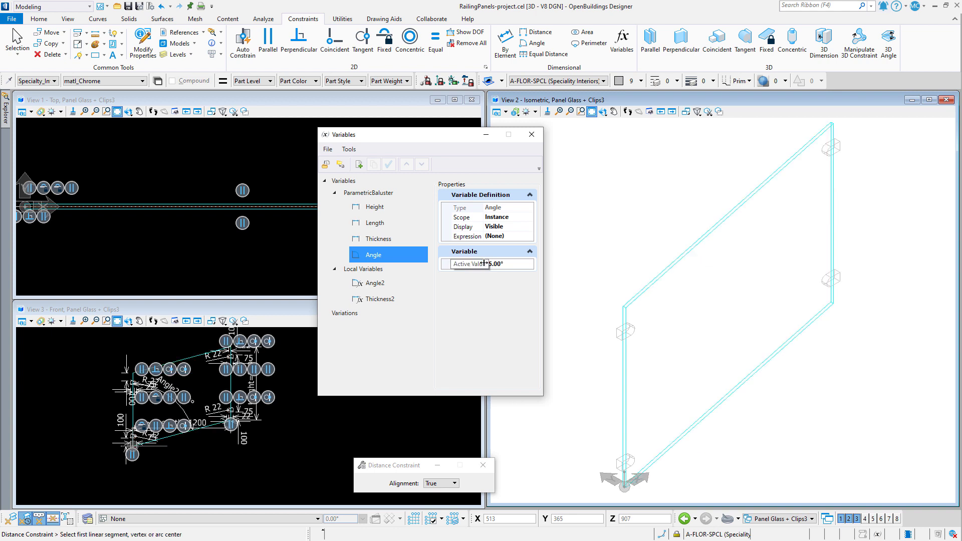
# Hide the constructions in the Front view and switch to the Panel Glass + Clips2 Views view group
pyautogui.click(31, 322)
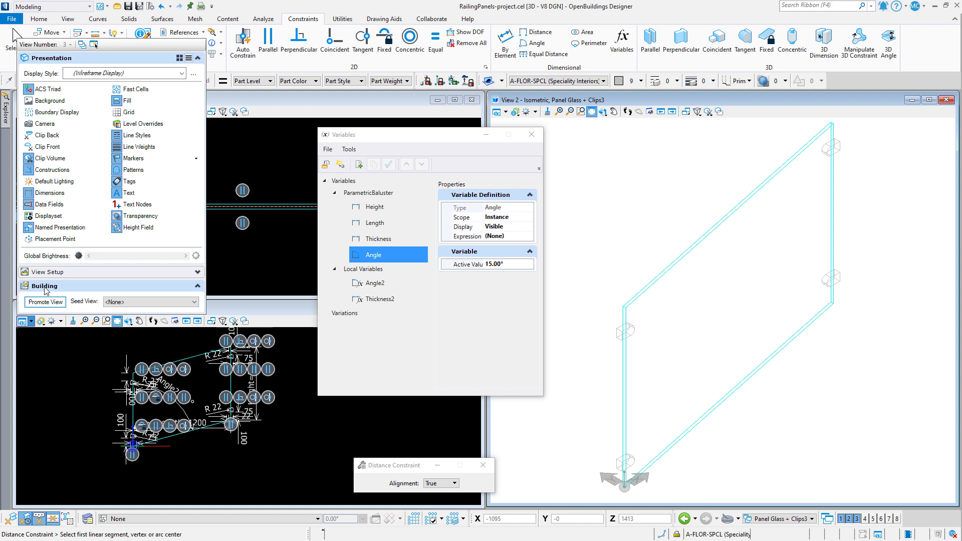
pyautogui.click(55, 172)
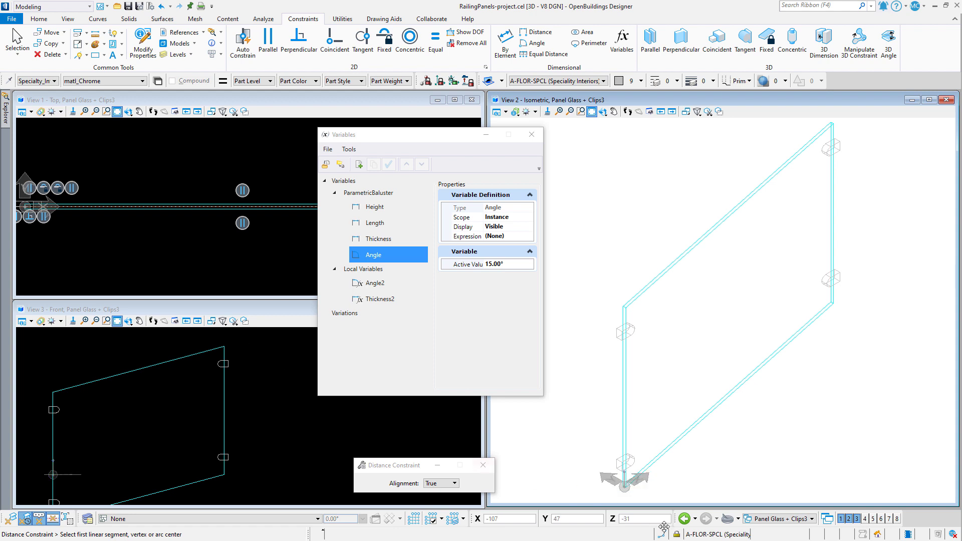
pyautogui.click(768, 519)
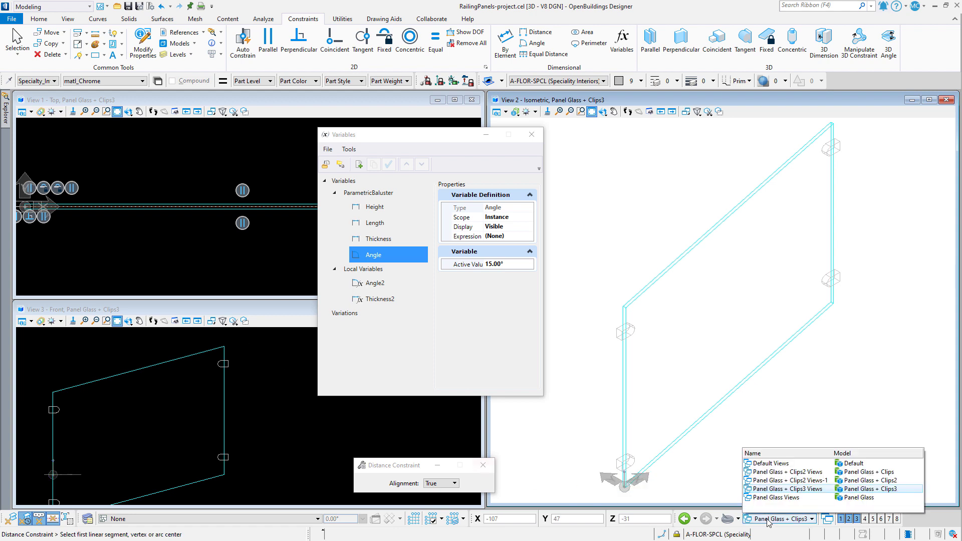
pyautogui.click(775, 472)
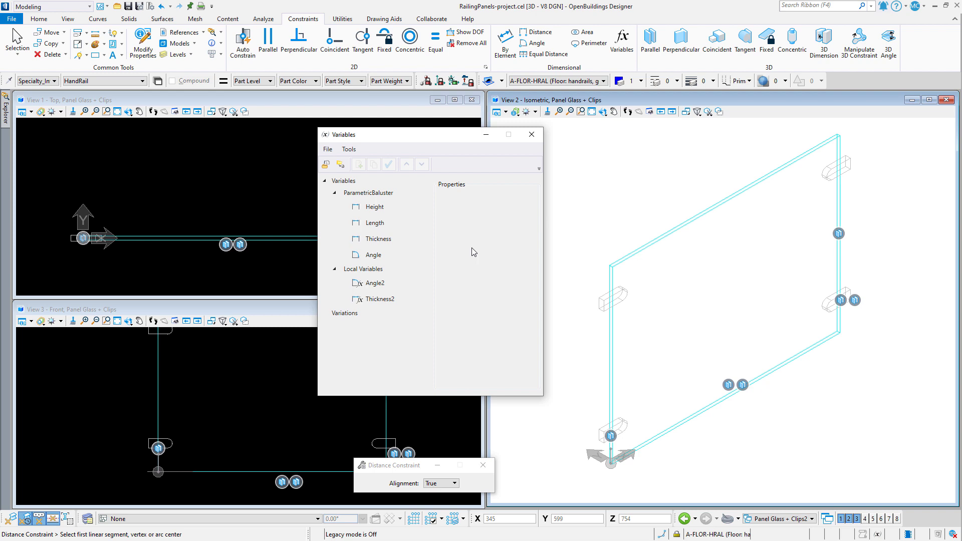
# Set the Angle variable of the Panel Glass + Clips model to 15°
pyautogui.click(383, 256)
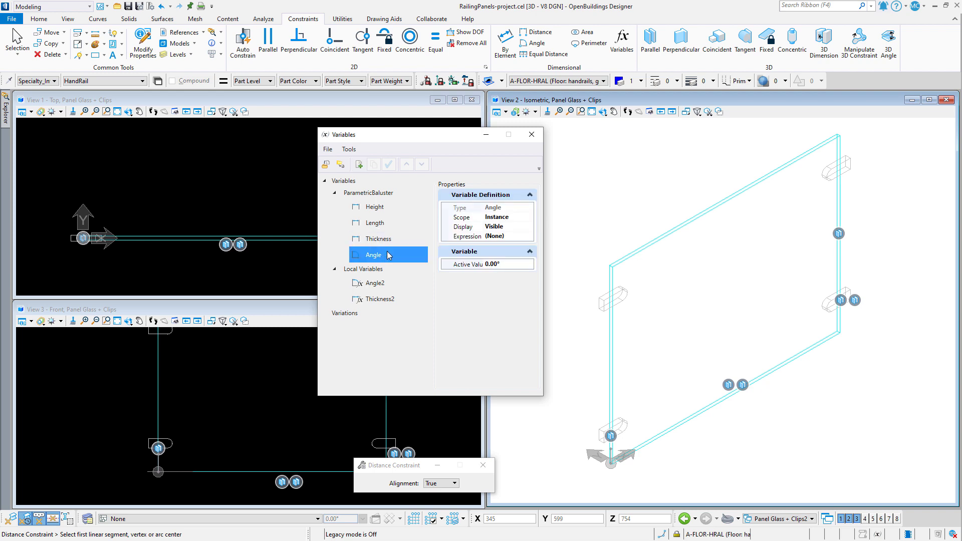
pyautogui.click(500, 264)
pyautogui.moveTo(500, 264); pyautogui.dragTo(489, 264)
pyautogui.press('BackSpace')
pyautogui.write('15')
pyautogui.click(605, 229)
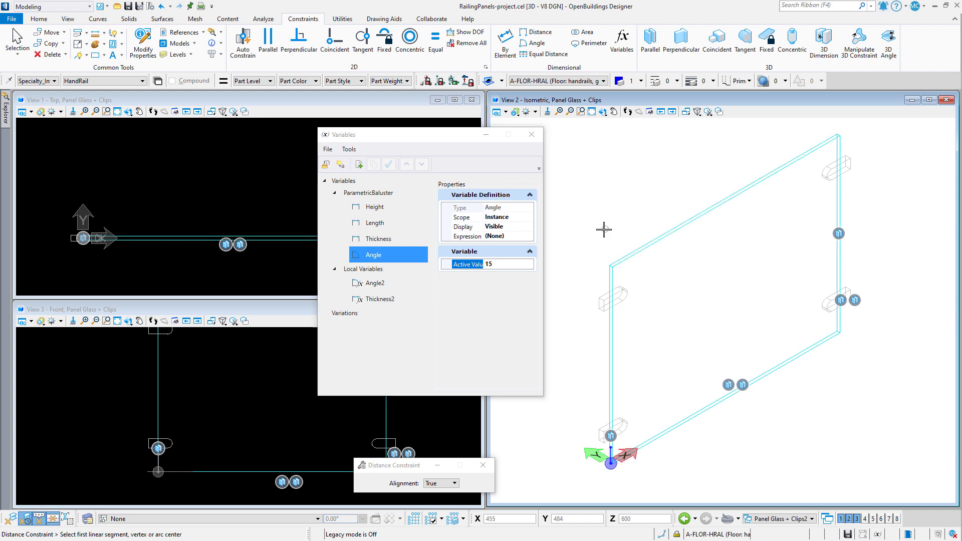
# Show the constructions in the Front view to examine the constraints on the tilted upper clip, and end the distance constraint command
pyautogui.scroll(-2, 188, 469)
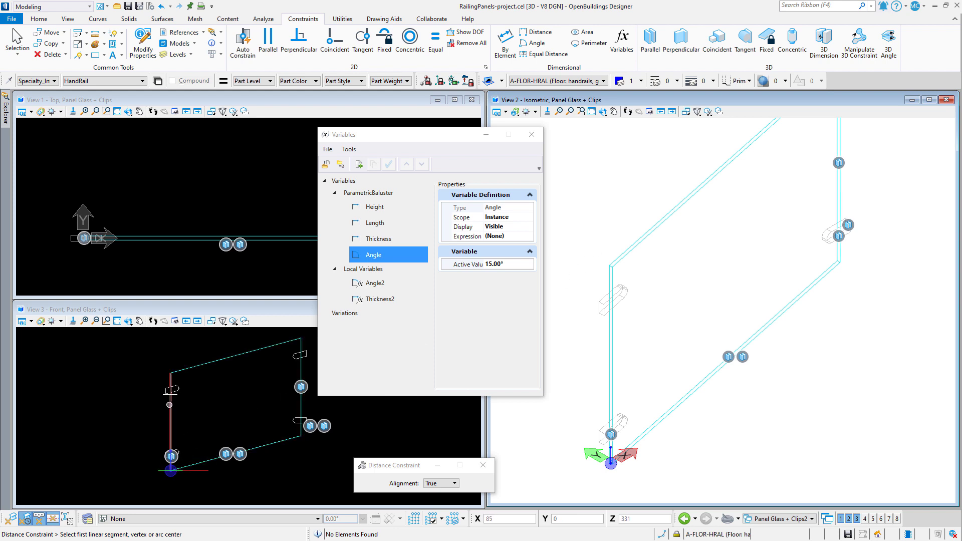
pyautogui.scroll(2, 179, 364)
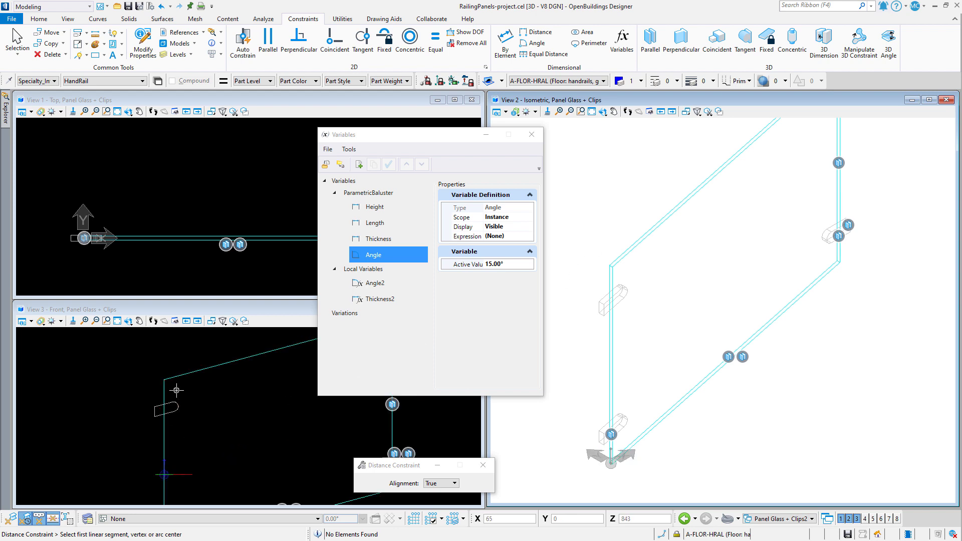
pyautogui.scroll(2, 147, 391)
pyautogui.scroll(2, 146, 391)
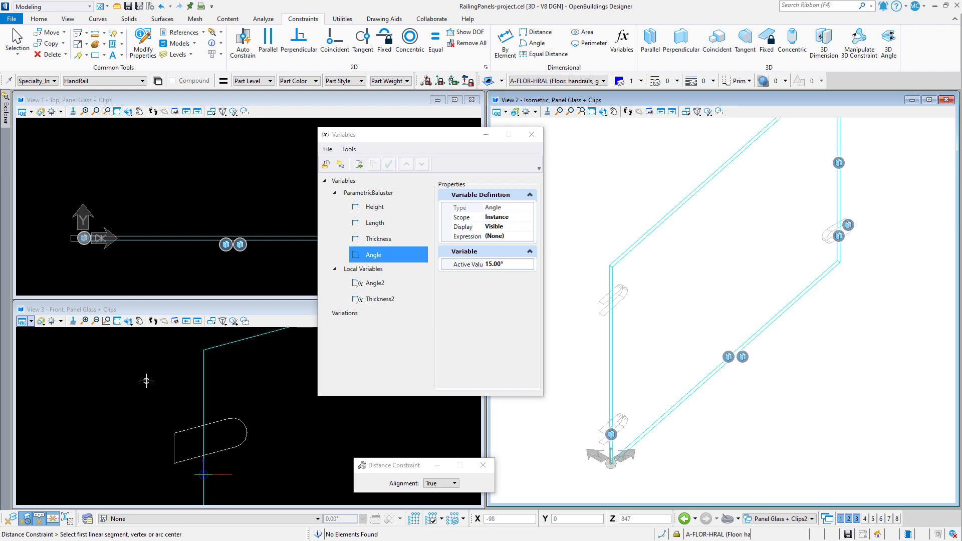
pyautogui.click(31, 323)
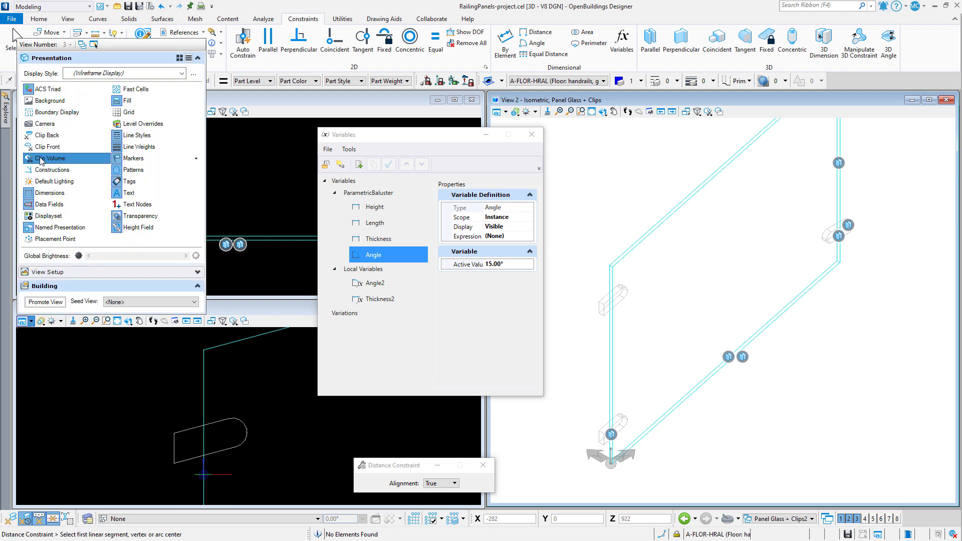
pyautogui.click(42, 169)
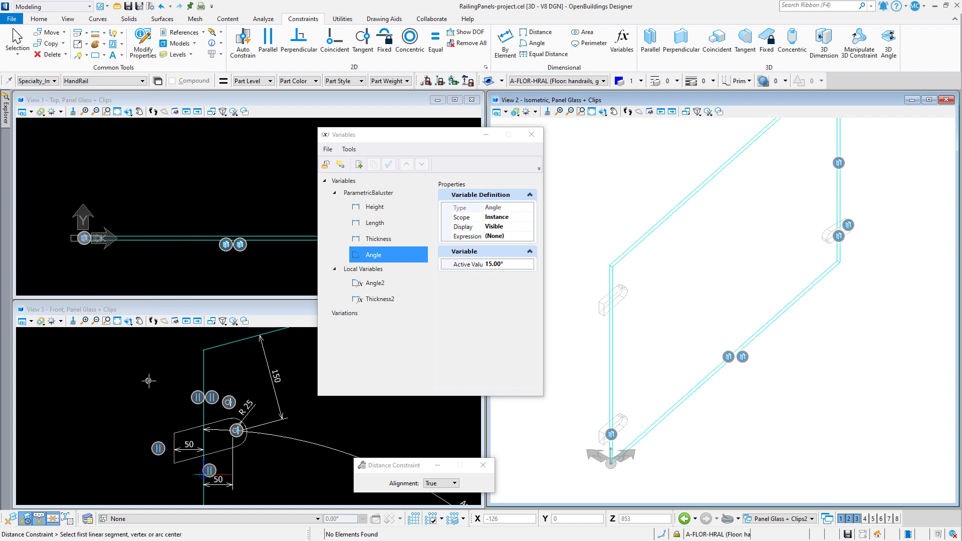
pyautogui.press('Escape')
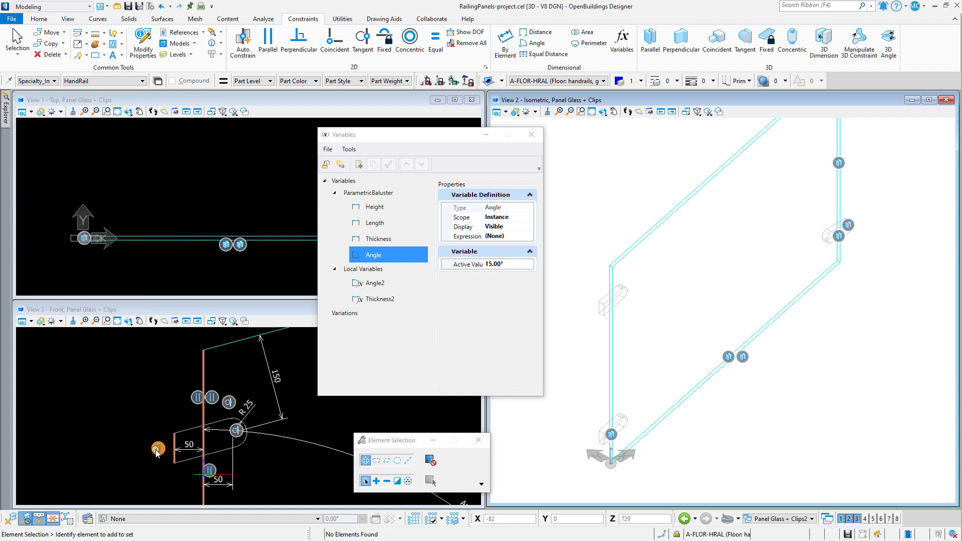